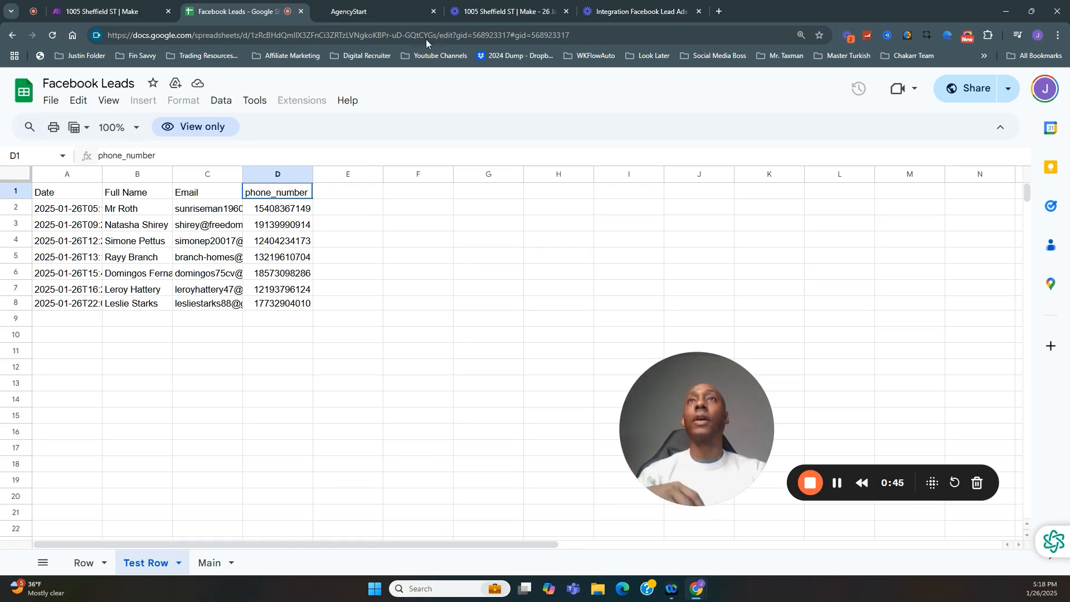
# Step: Switch to Make, create a new scenario from the organization dashboard and name it "Facebook Leads Ads"
pyautogui.click(123, 10)
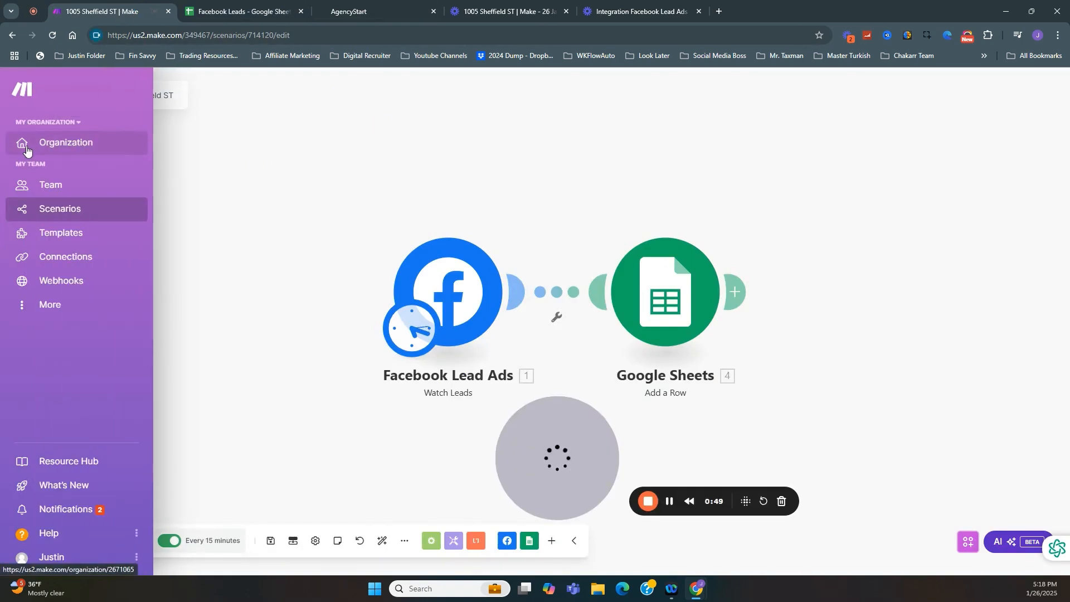
pyautogui.click(26, 149)
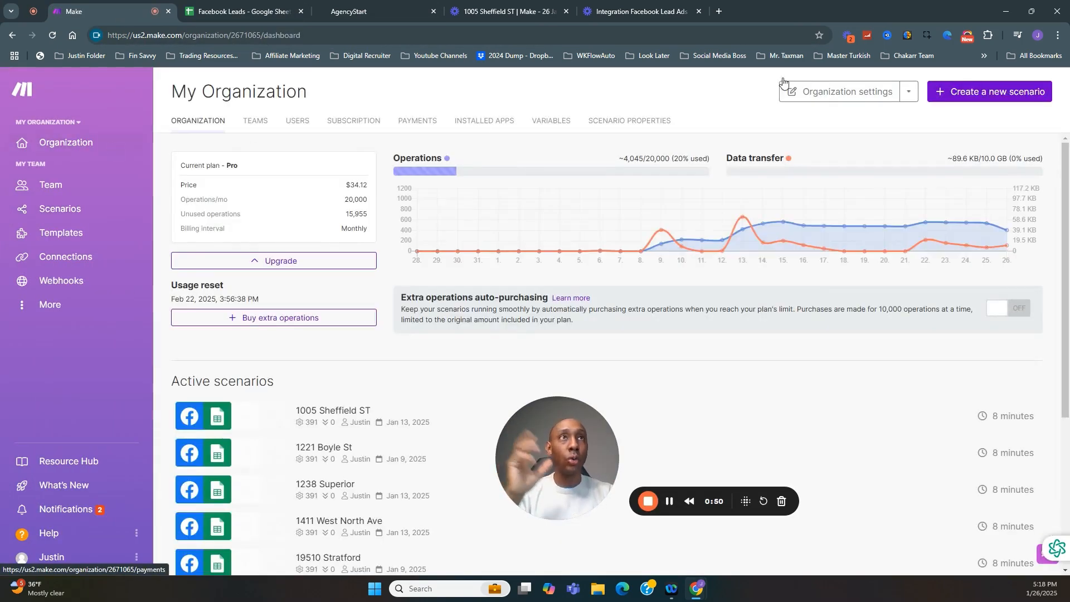
pyautogui.click(984, 99)
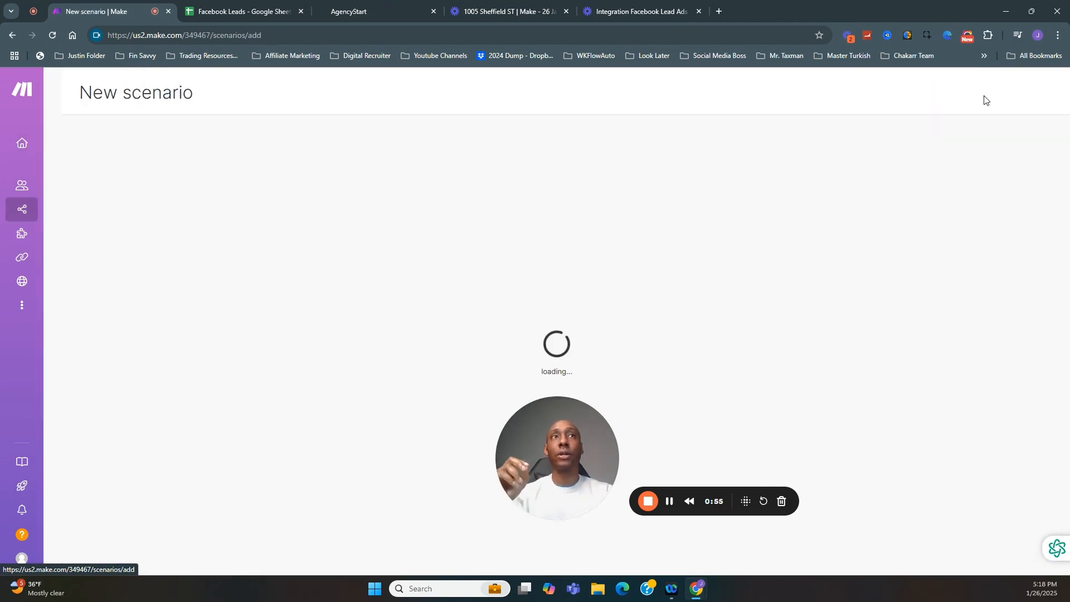
pyautogui.click(117, 95)
pyautogui.tripleClick(117, 95)
pyautogui.write('Facebook Leads Ads')
pyautogui.press('Return')
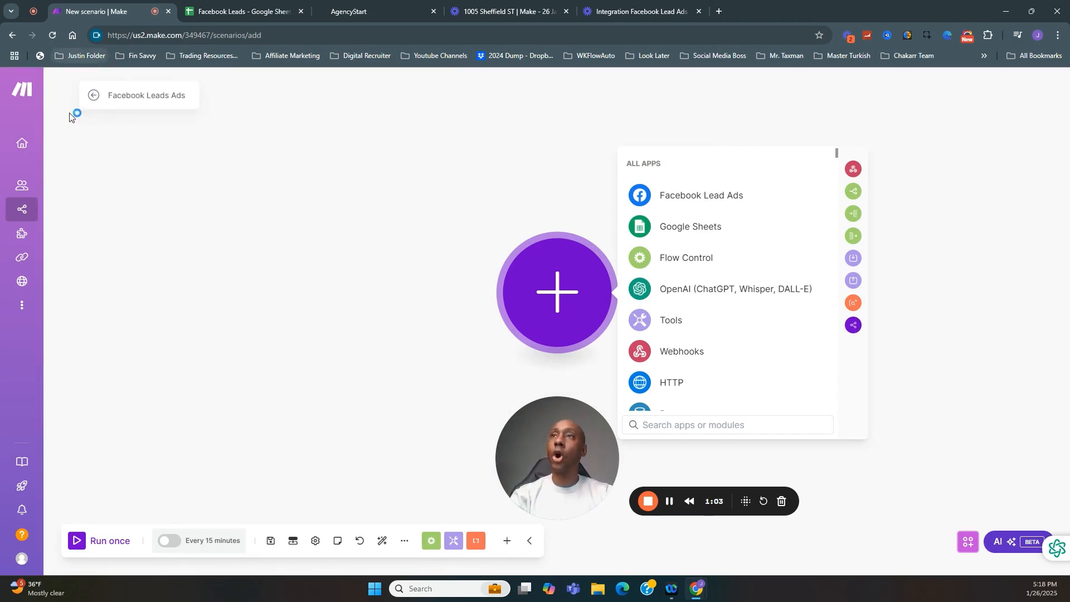
pyautogui.click(253, 248)
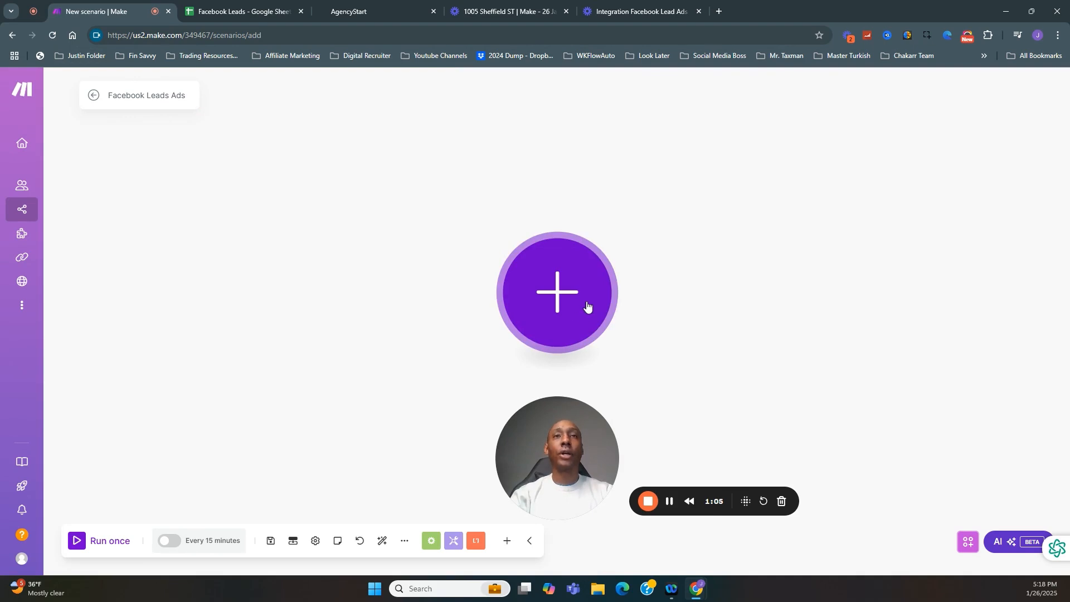
# Step: Add the Facebook Lead Ads "Watch Leads" trigger as the scenario's first module
pyautogui.click(559, 290)
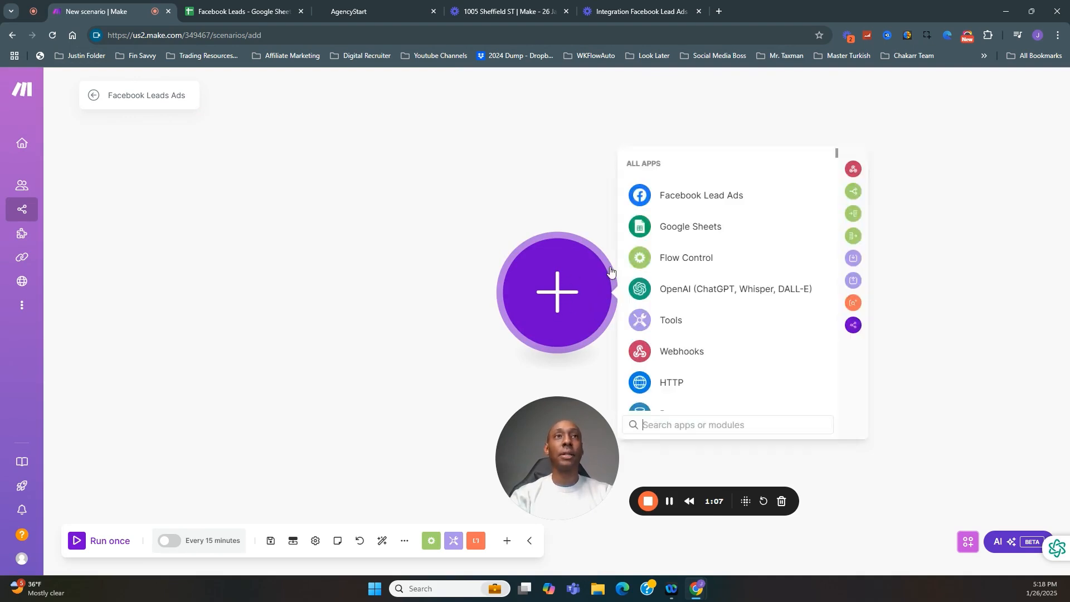
pyautogui.click(702, 196)
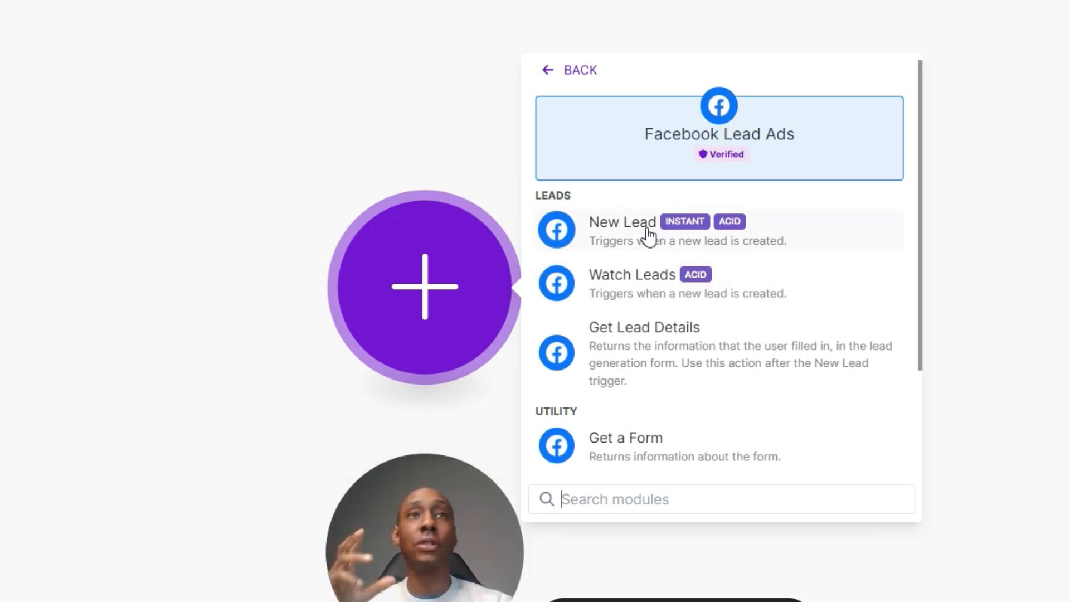
pyautogui.click(647, 284)
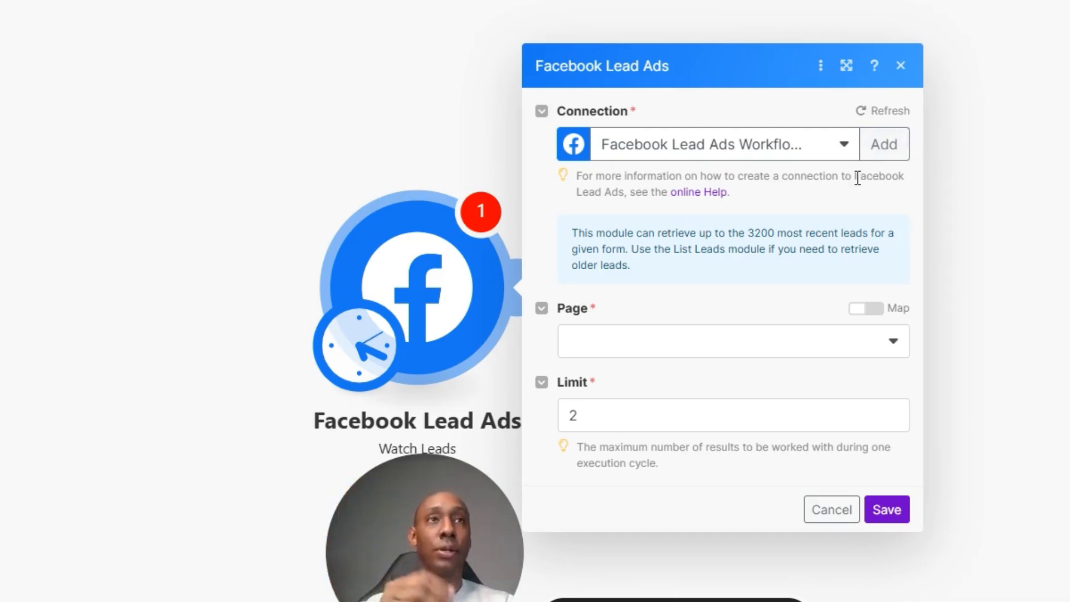
pyautogui.click(887, 155)
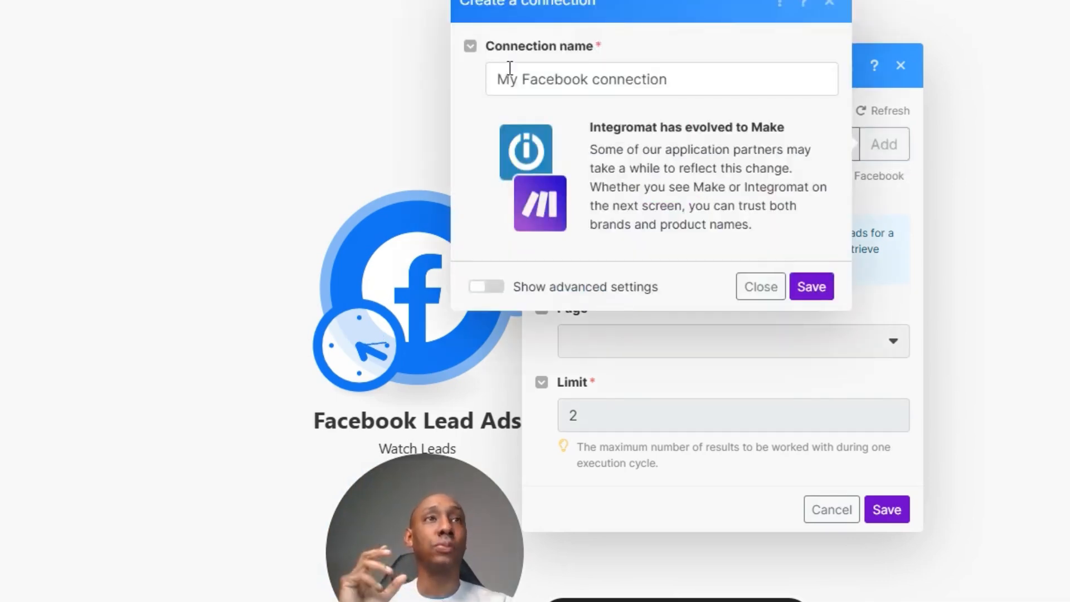
pyautogui.click(577, 81)
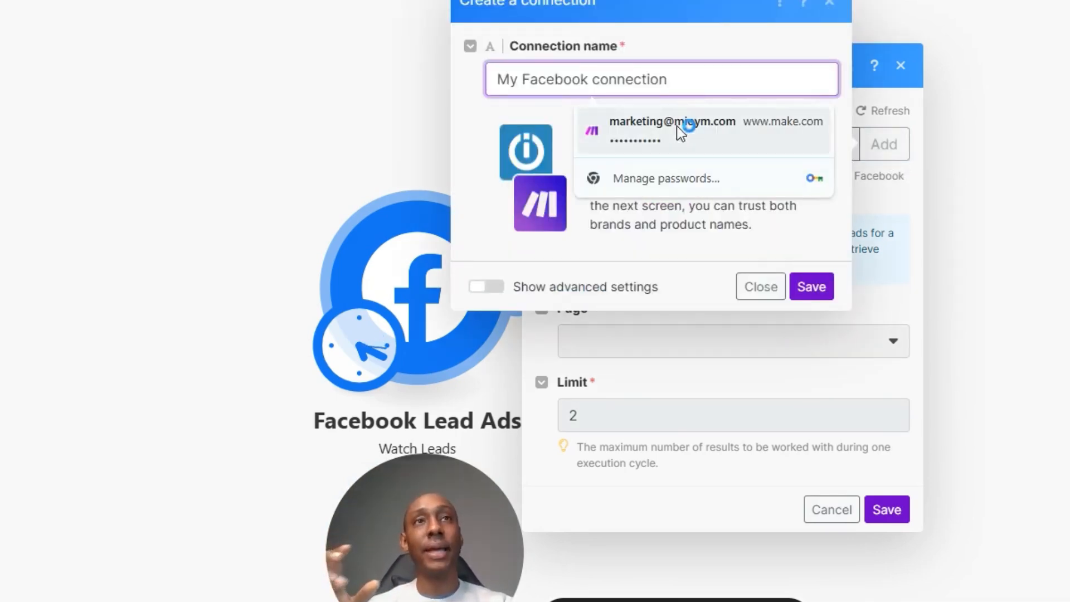
pyautogui.click(742, 223)
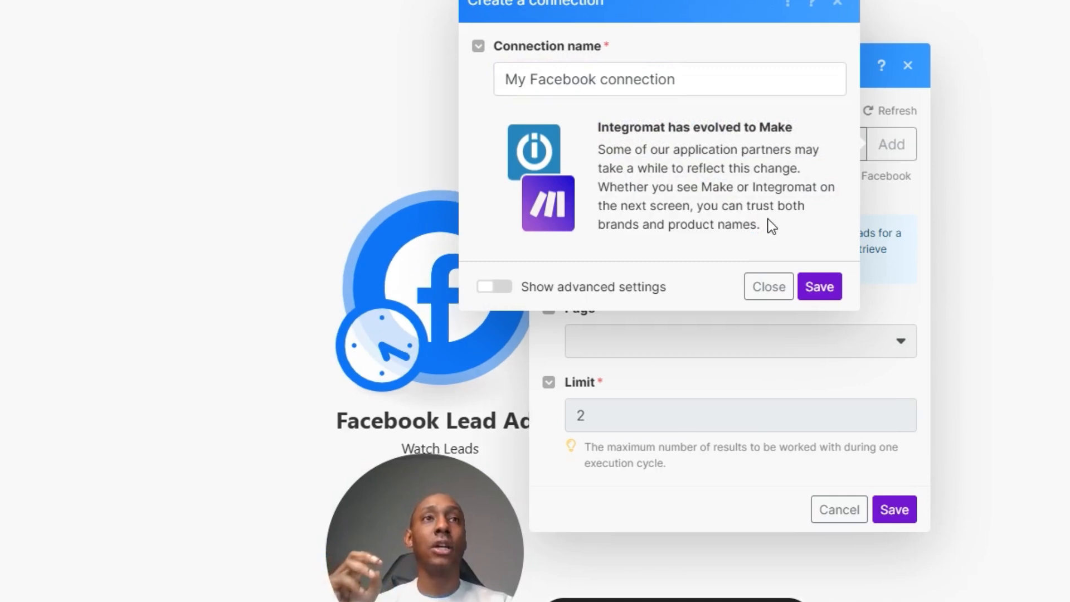
pyautogui.click(817, 287)
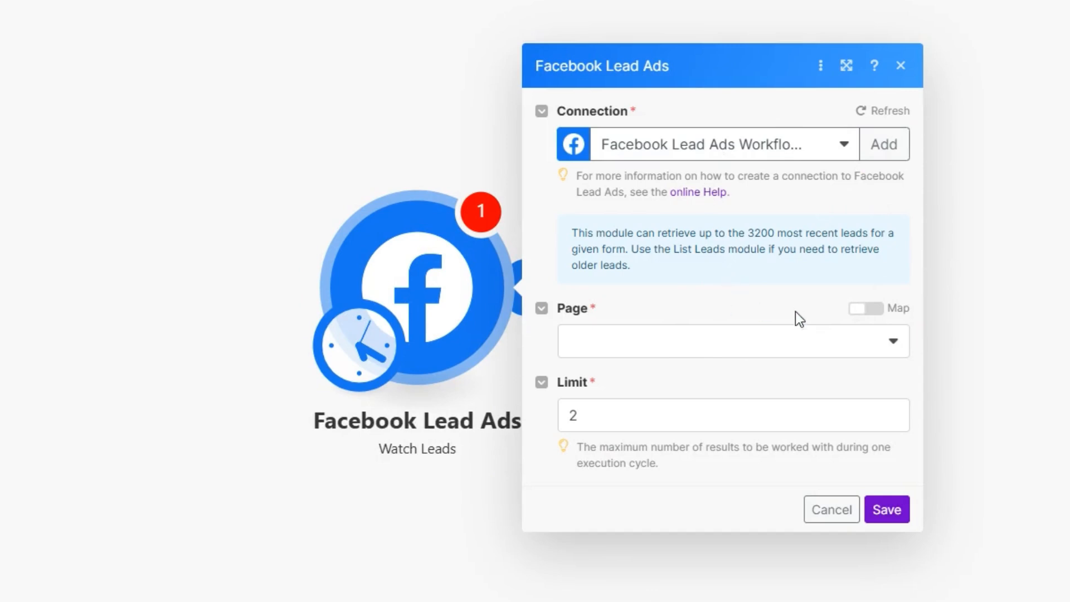
# Step: Set the trigger's page to "MIOYM Group (Purchase)" and its form to "All MCC FB LEADS"
pyautogui.click(896, 346)
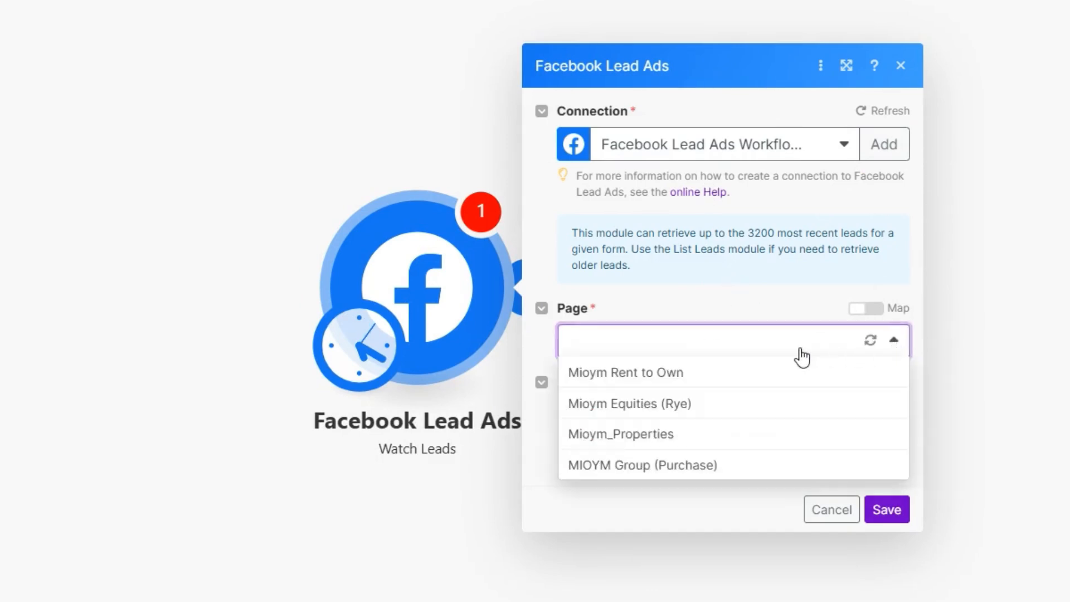
pyautogui.click(688, 472)
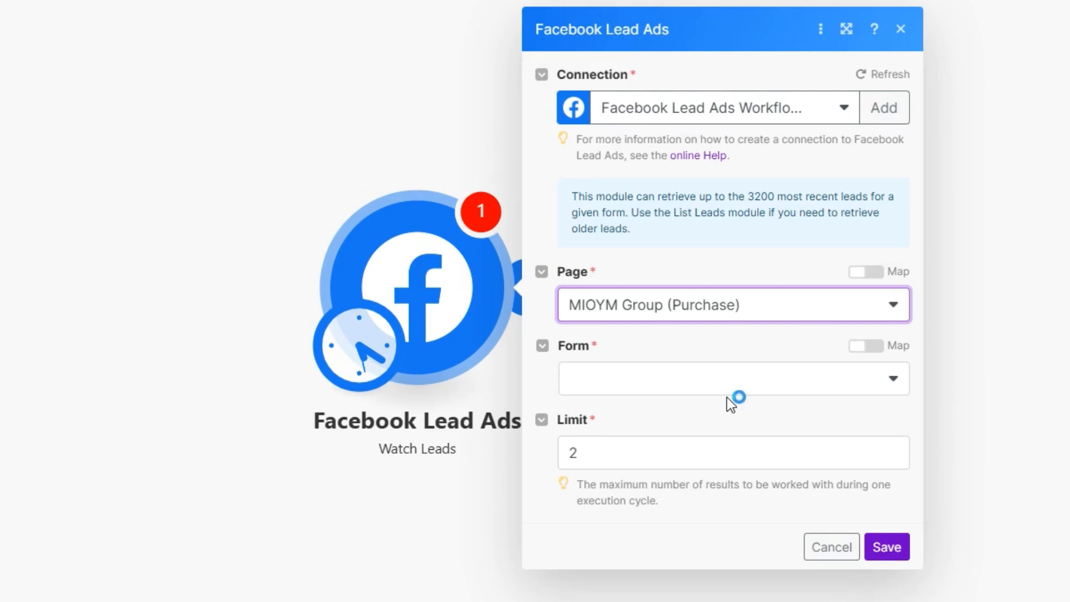
pyautogui.click(885, 391)
pyautogui.click(783, 440)
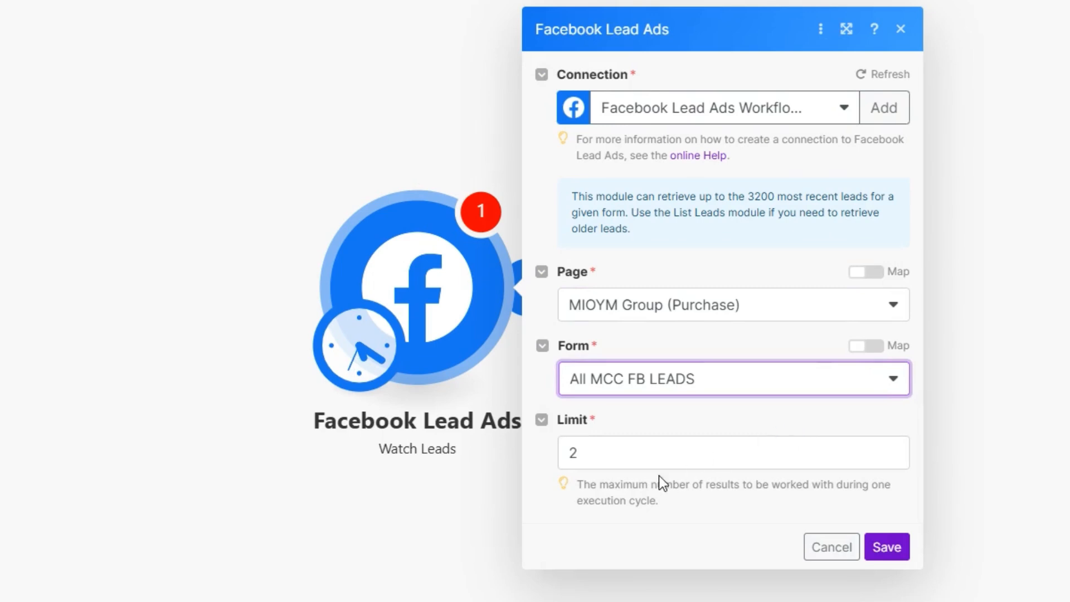
# Step: Set the trigger's result limit to 1 and save the Facebook Lead Ads settings
pyautogui.click(613, 456)
pyautogui.press('BackSpace')
pyautogui.write('1')
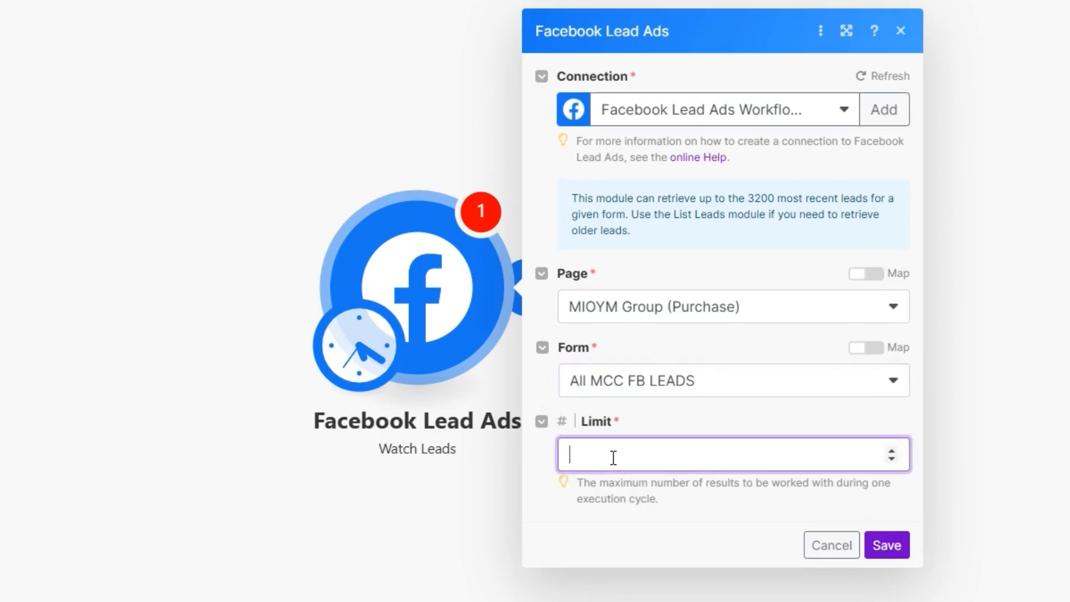
pyautogui.click(885, 547)
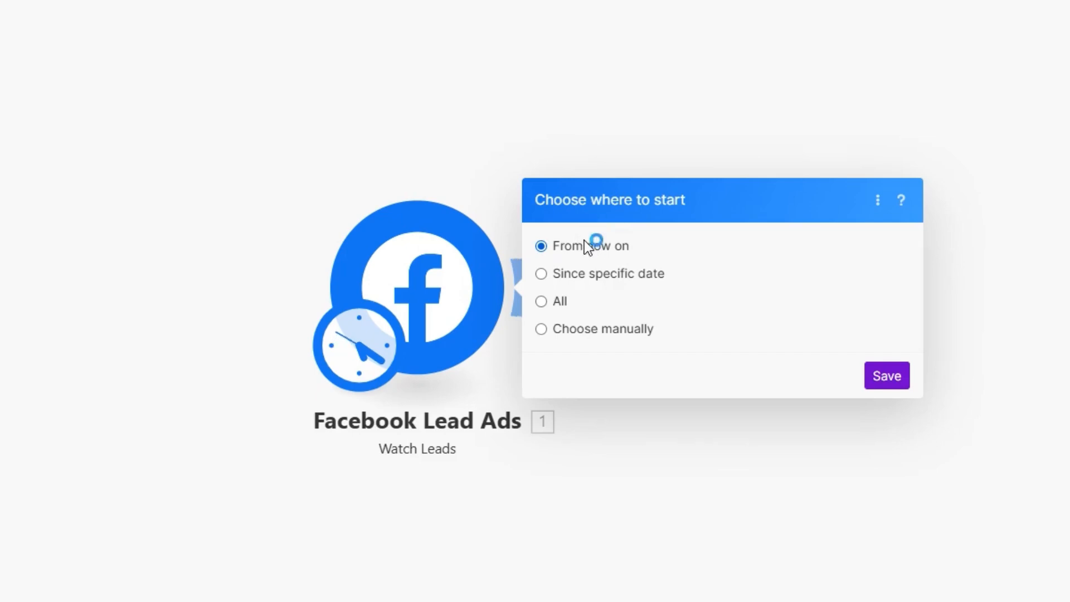
pyautogui.click(541, 275)
pyautogui.click(623, 301)
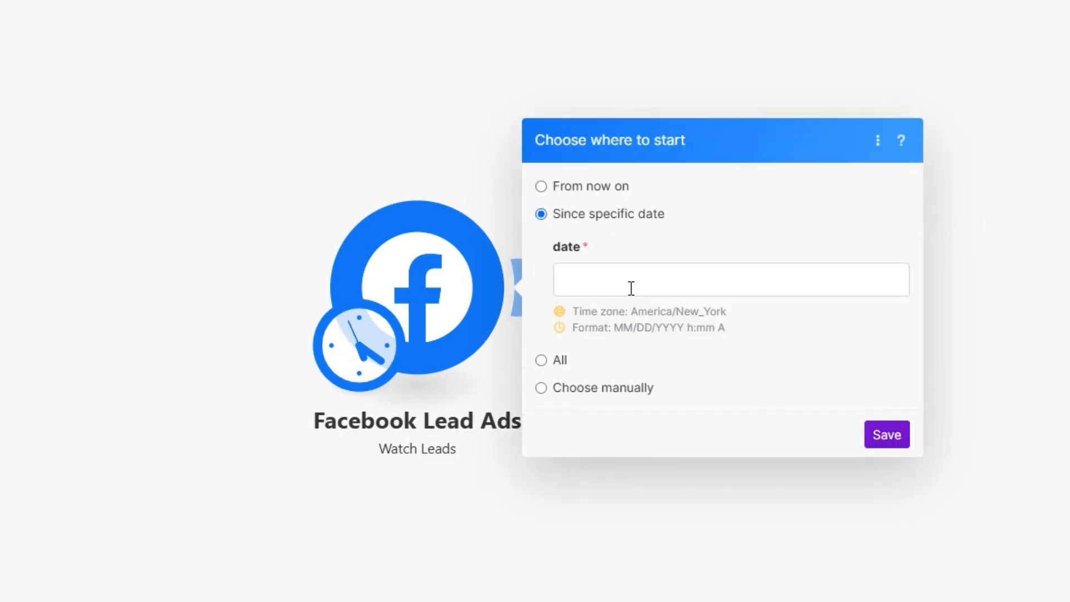
pyautogui.click(631, 285)
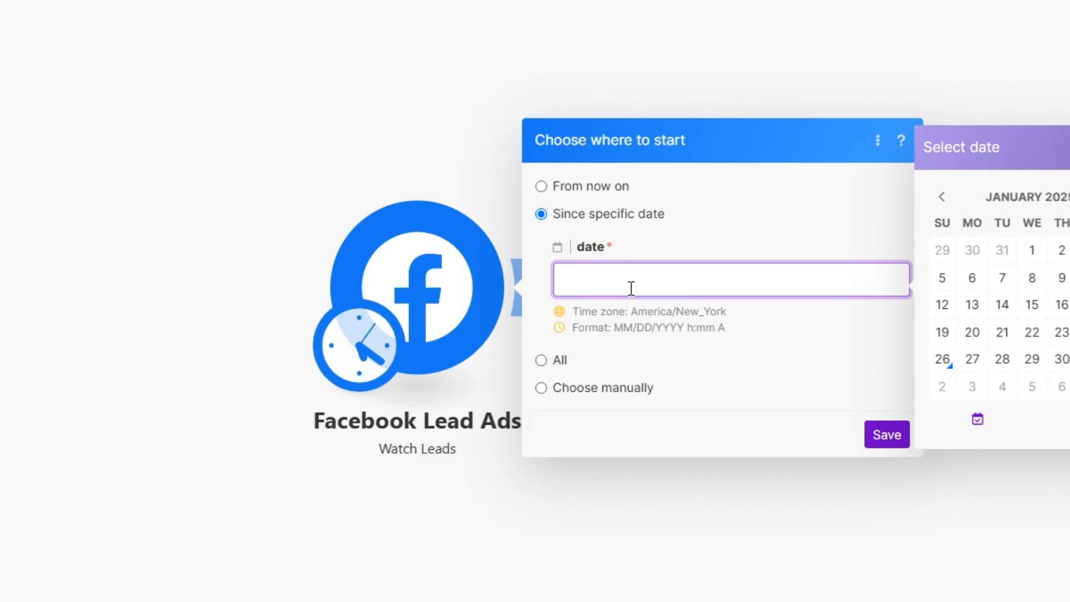
pyautogui.click(547, 362)
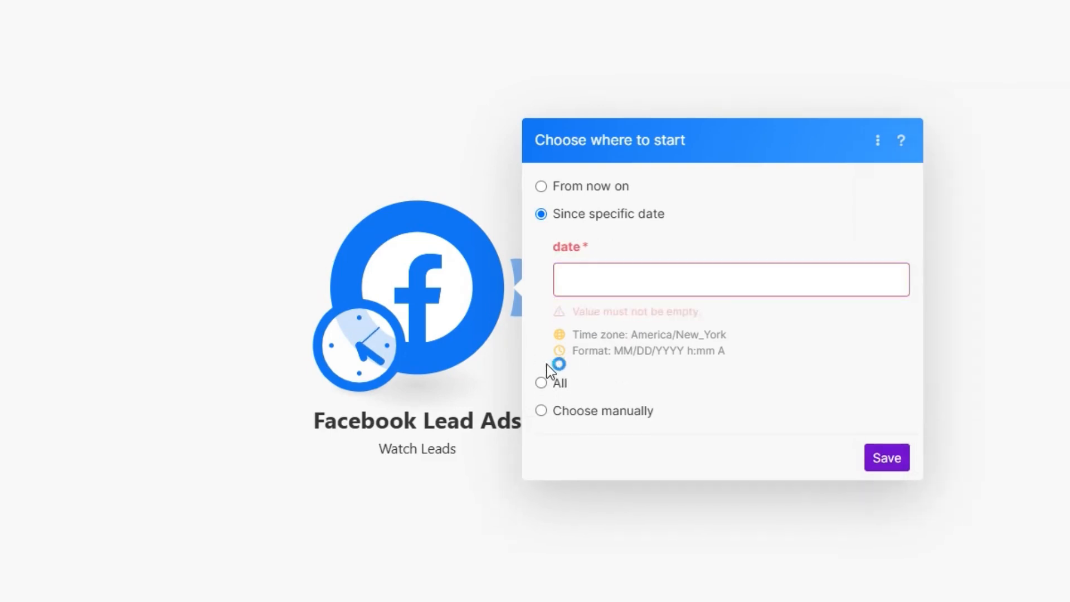
pyautogui.click(541, 391)
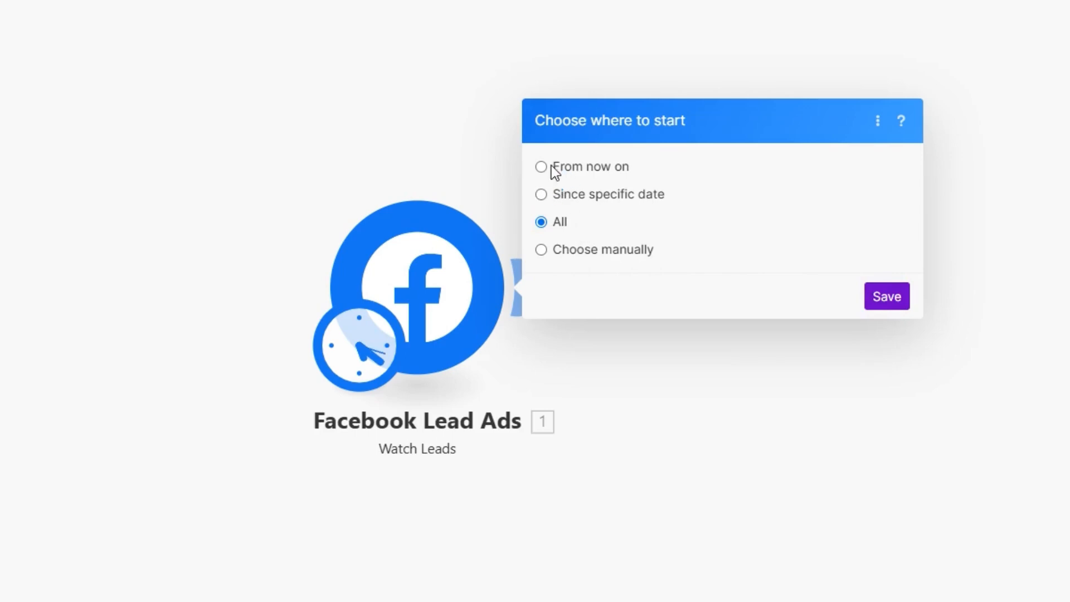
# Step: Start the trigger from the newest lead using "Choose manually", and run only the Facebook Lead Ads module
pyautogui.click(540, 250)
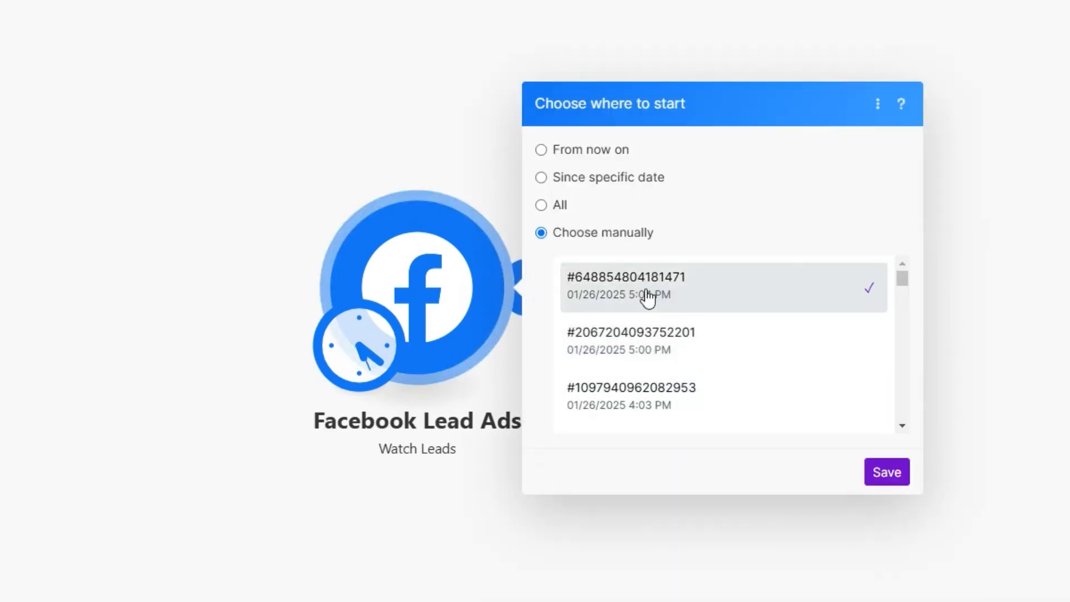
pyautogui.click(886, 473)
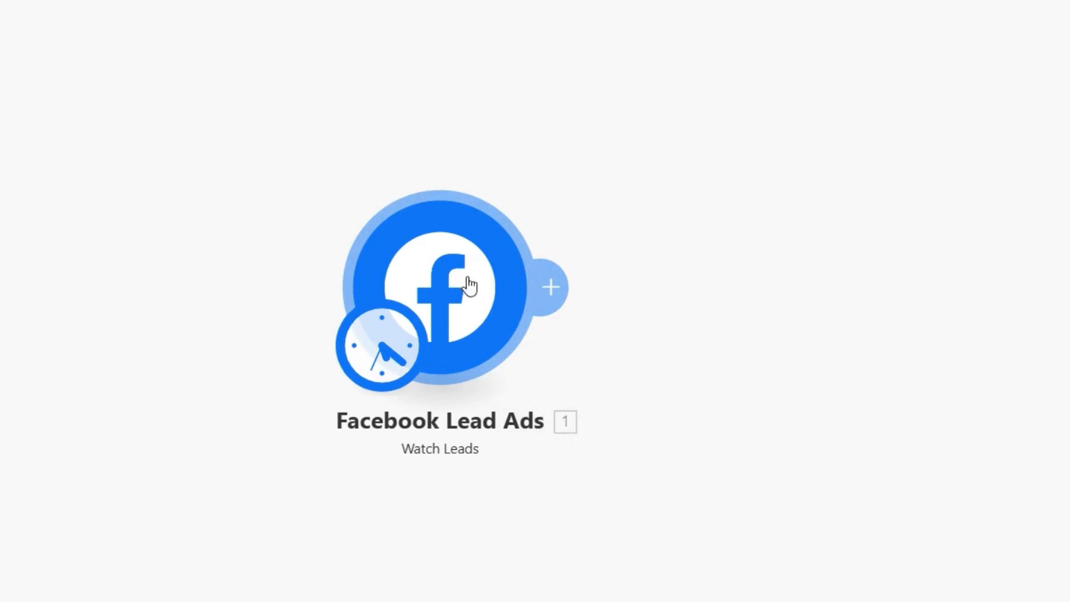
pyautogui.rightClick(460, 293)
pyautogui.click(556, 351)
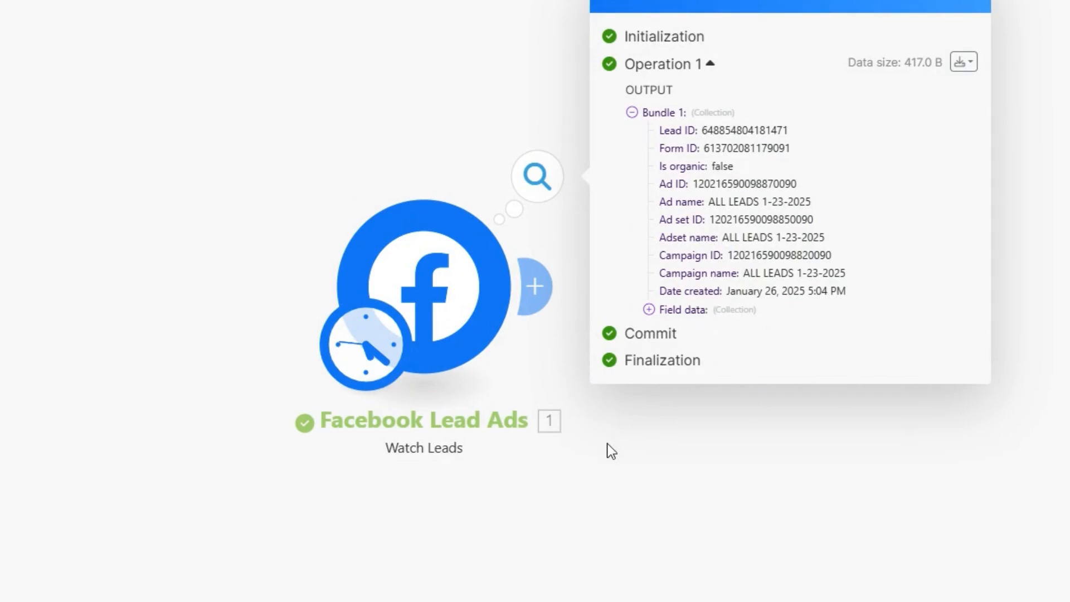
pyautogui.click(690, 537)
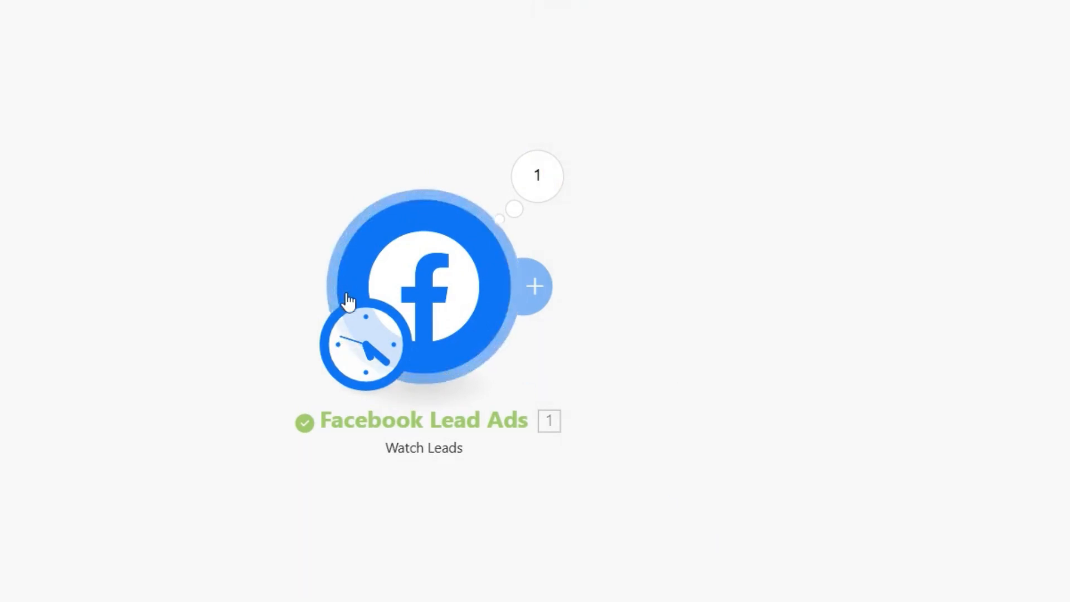
pyautogui.click(454, 312)
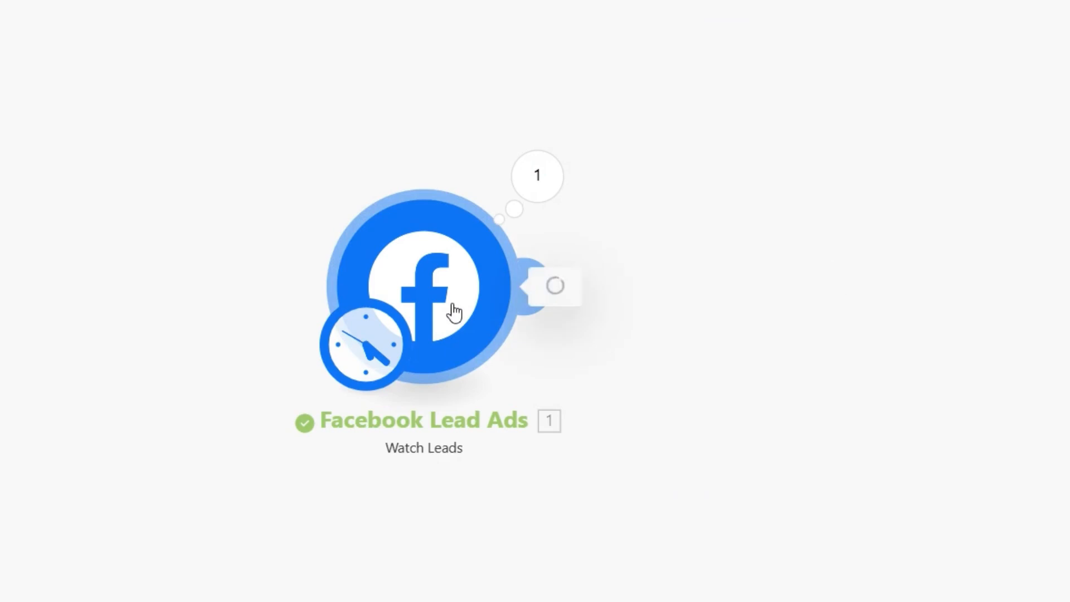
pyautogui.click(442, 489)
# Step: Add a Google Sheets "Add a Row" module after the Facebook Lead Ads trigger
pyautogui.click(573, 297)
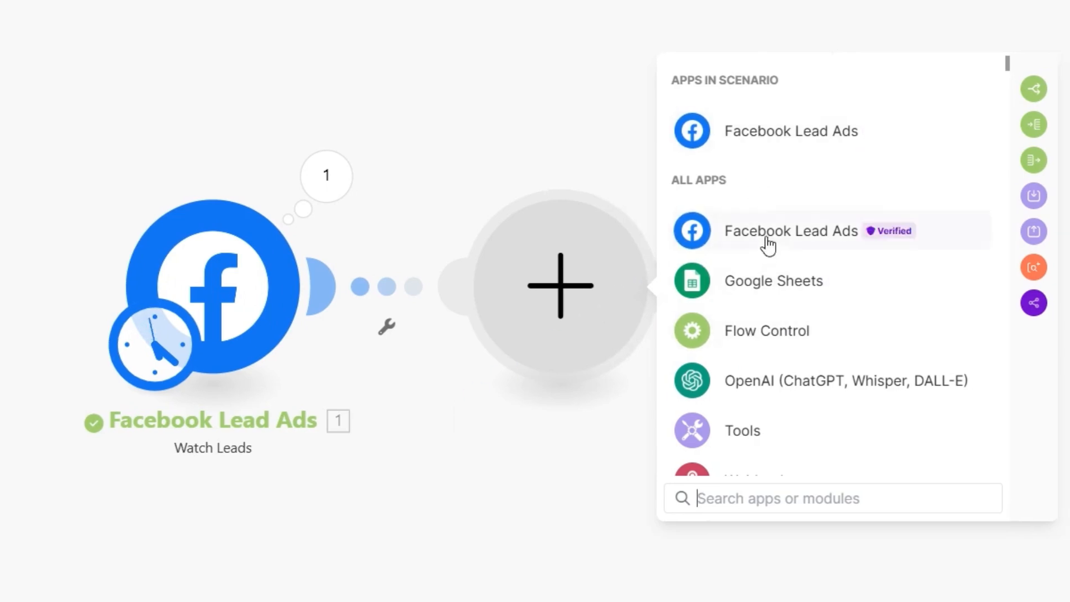
pyautogui.click(760, 291)
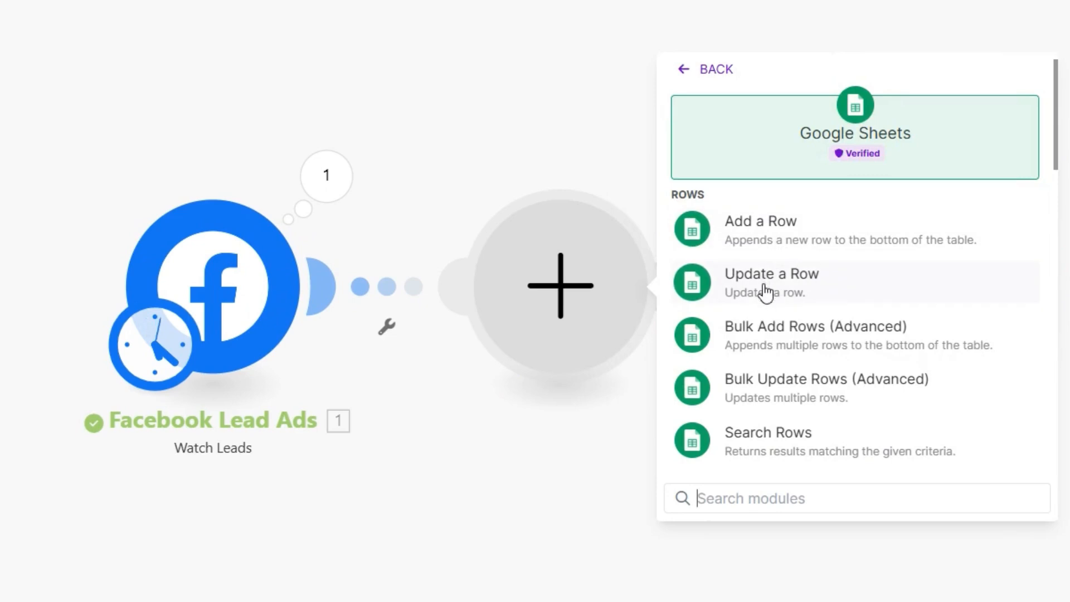
pyautogui.click(770, 229)
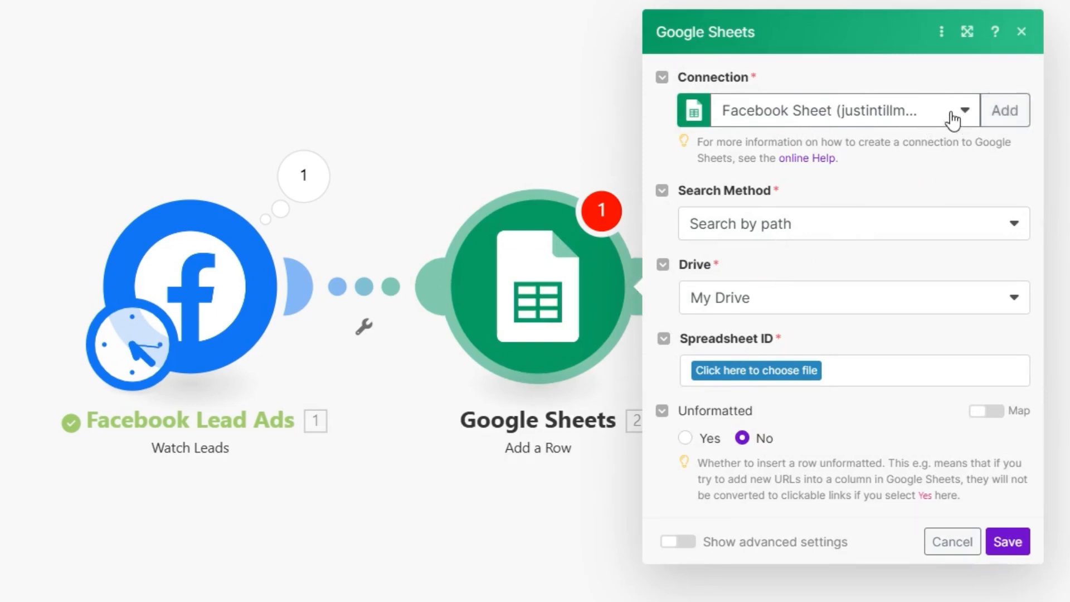
# Step: Select the "Facebook Leads" spreadsheet for the new row module and check its sheet tabs in Google Sheets before returning to Make
pyautogui.click(1006, 111)
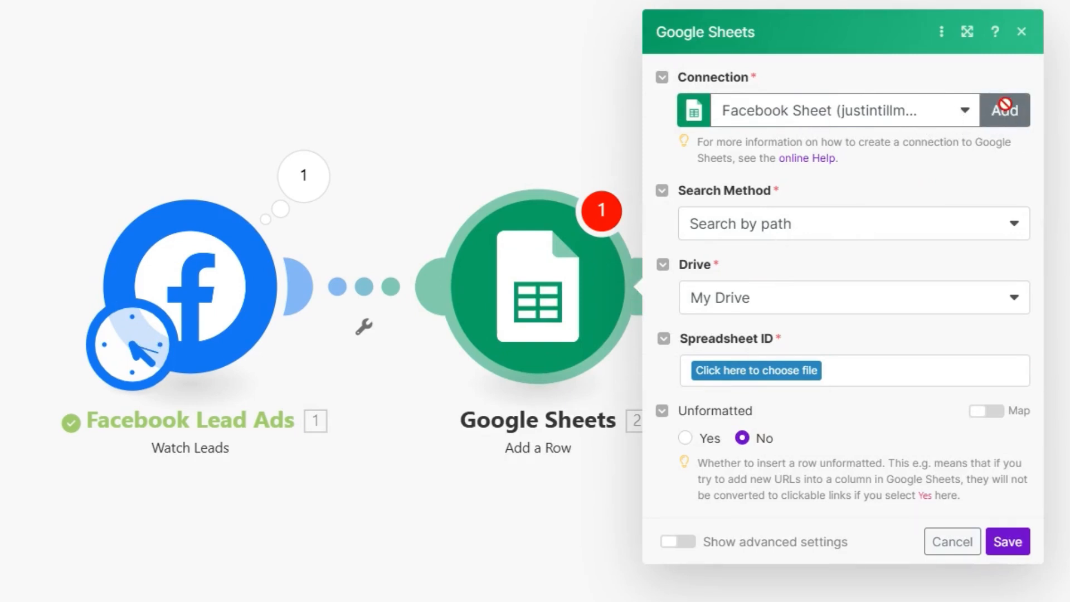
pyautogui.click(771, 312)
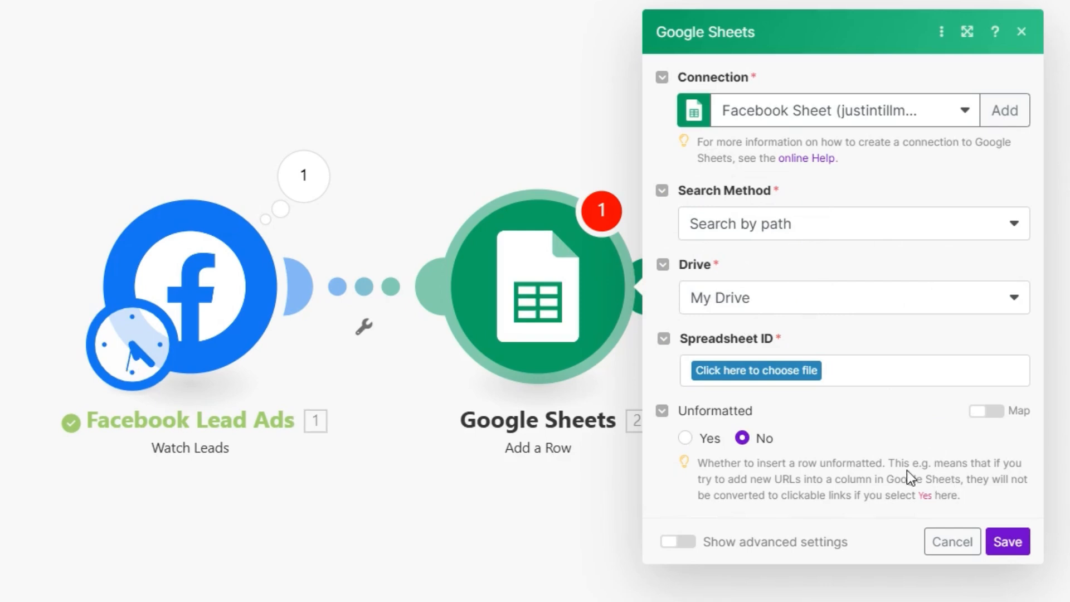
pyautogui.click(741, 372)
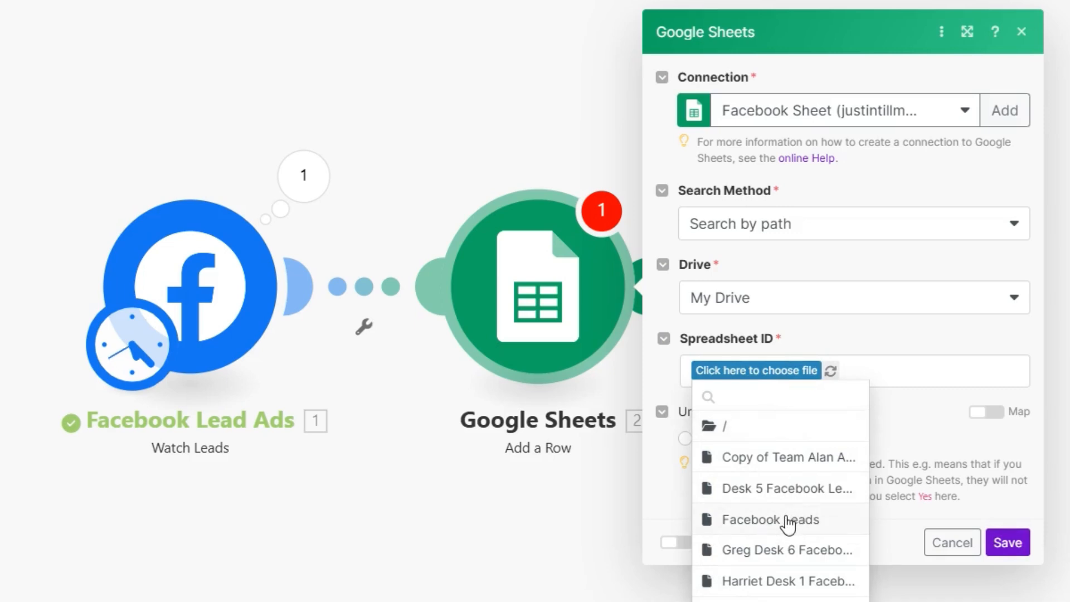
pyautogui.click(791, 524)
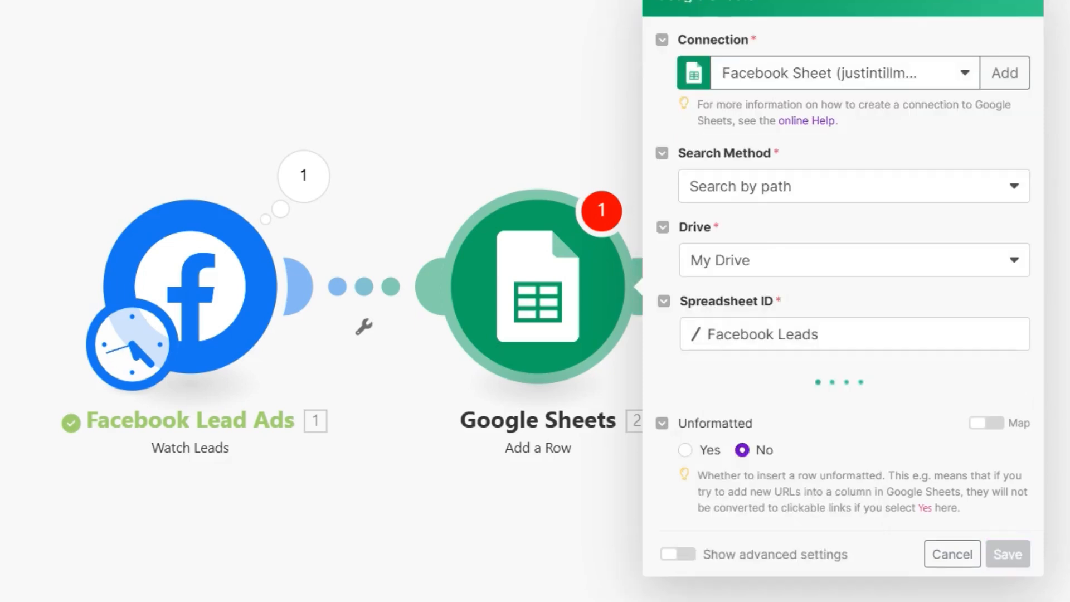
pyautogui.click(212, 12)
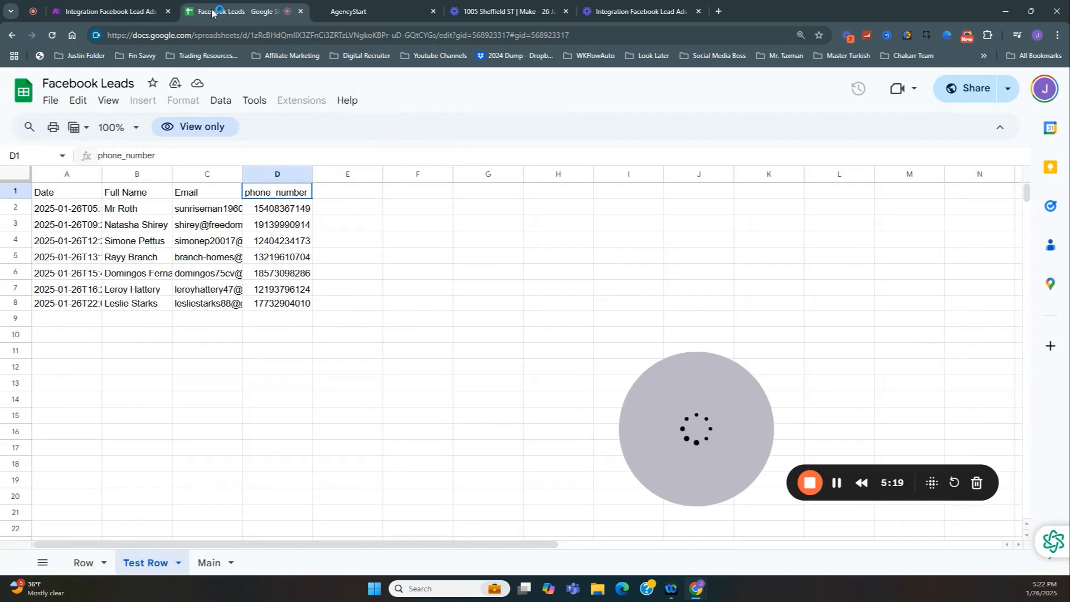
pyautogui.click(139, 12)
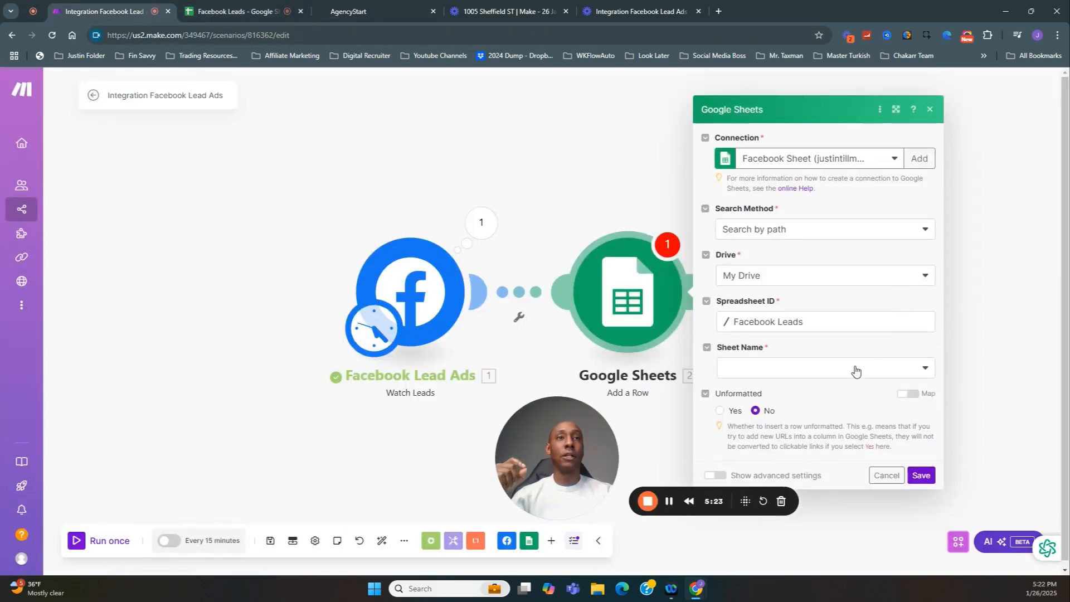
# Step: Choose the "Test Row" sheet as the destination for the Google Sheets Add a Row module
pyautogui.click(926, 372)
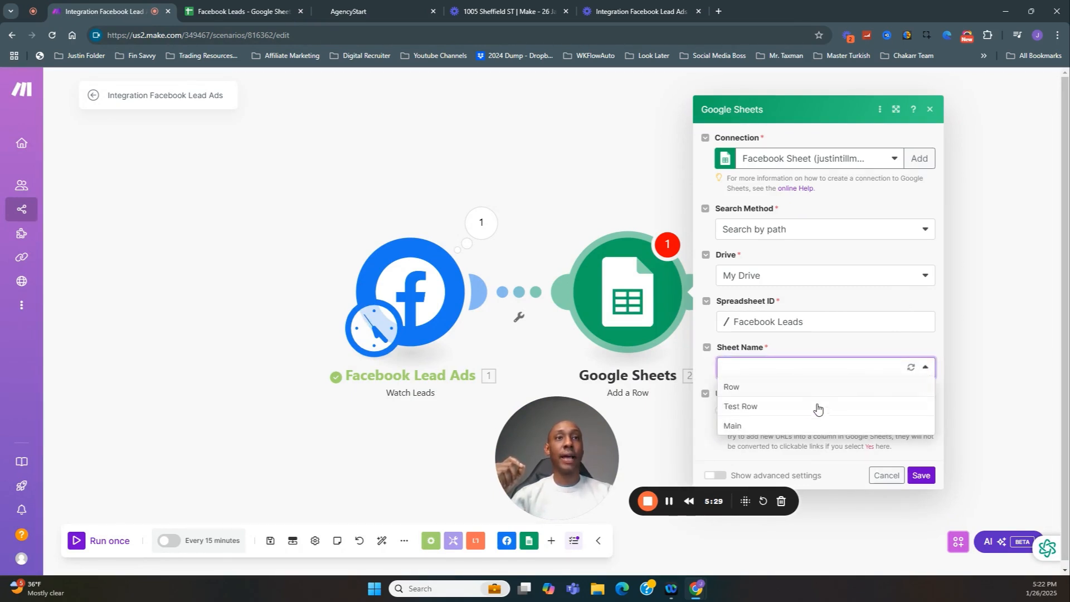
pyautogui.click(794, 410)
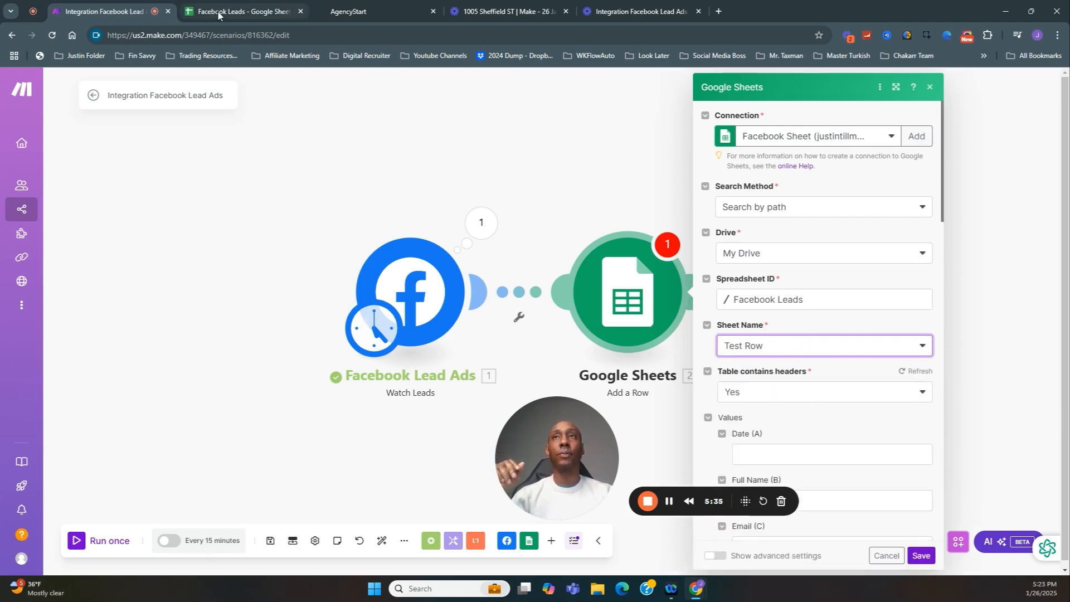
pyautogui.scroll(-1, 799, 410)
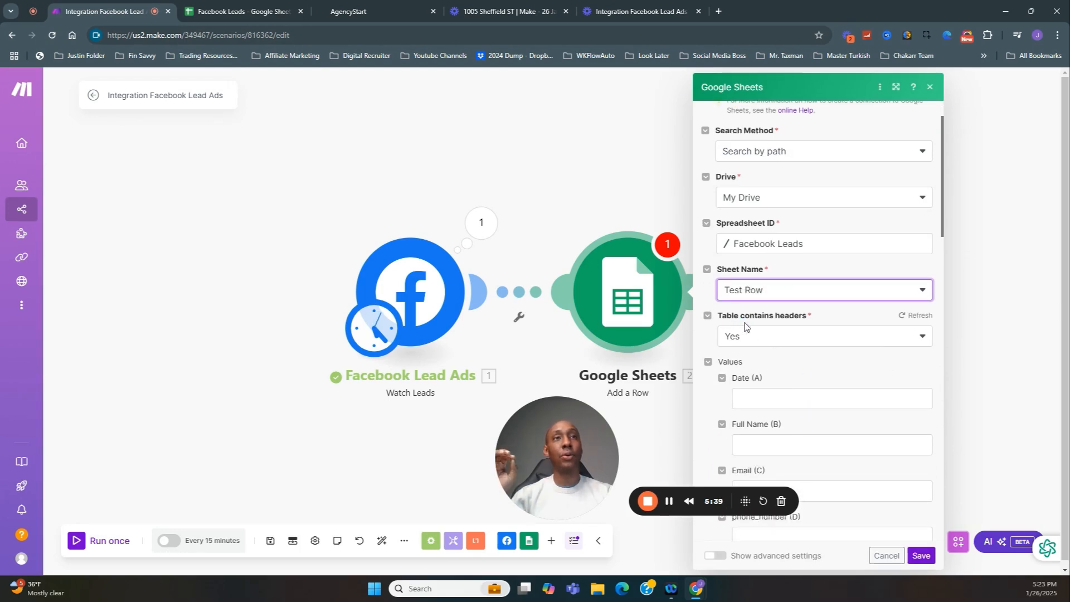
# Step: Check the Date, Full Name, Email and phone_number headers of the Test Row sheet in Google Sheets, and return to Make
pyautogui.click(234, 11)
pyautogui.click(57, 194)
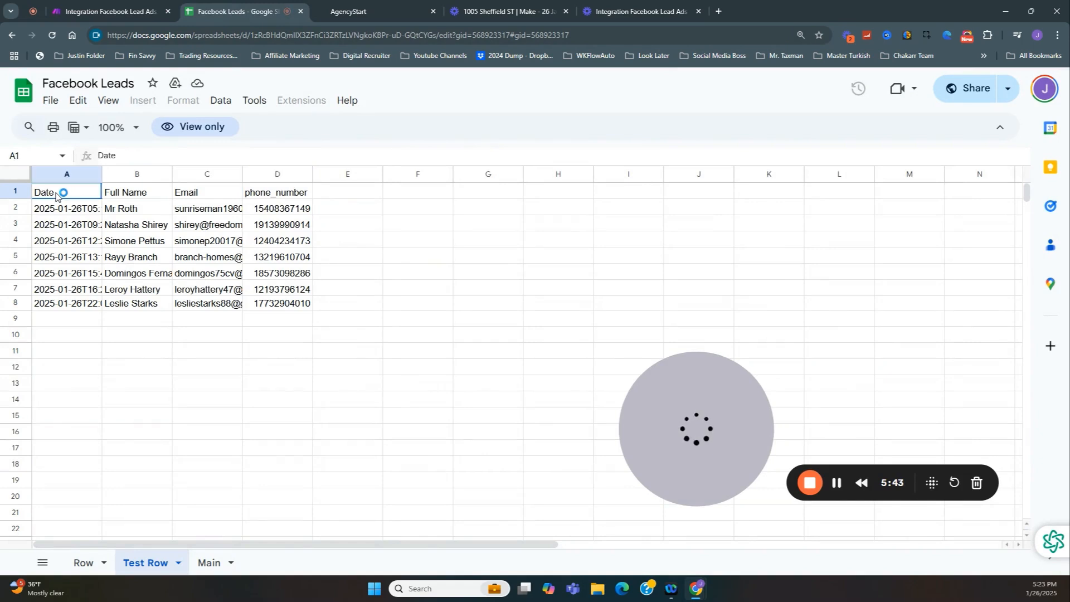
pyautogui.click(129, 194)
pyautogui.click(194, 195)
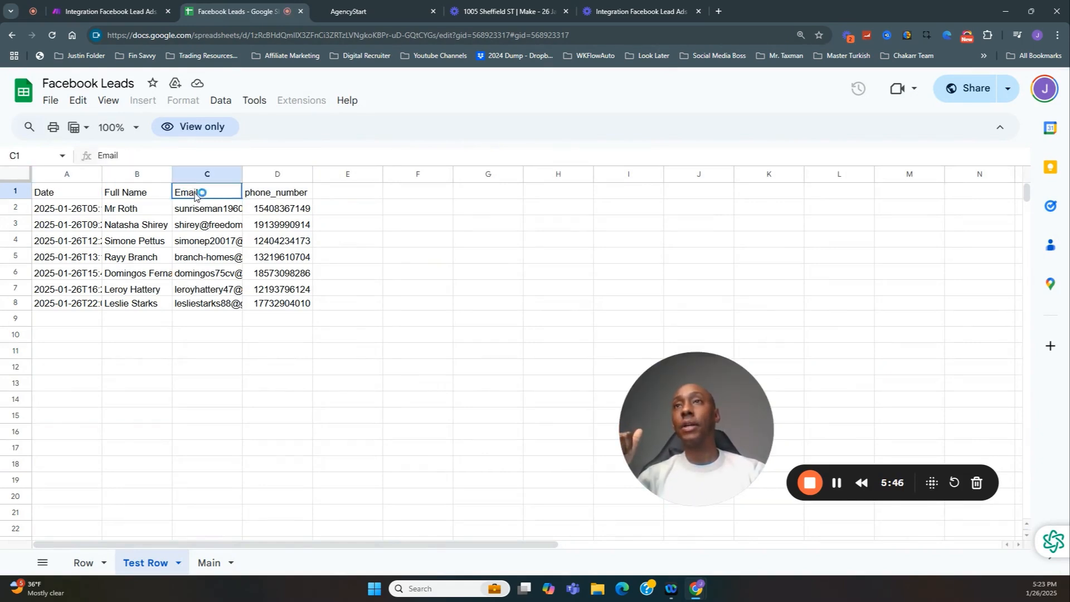
pyautogui.click(269, 195)
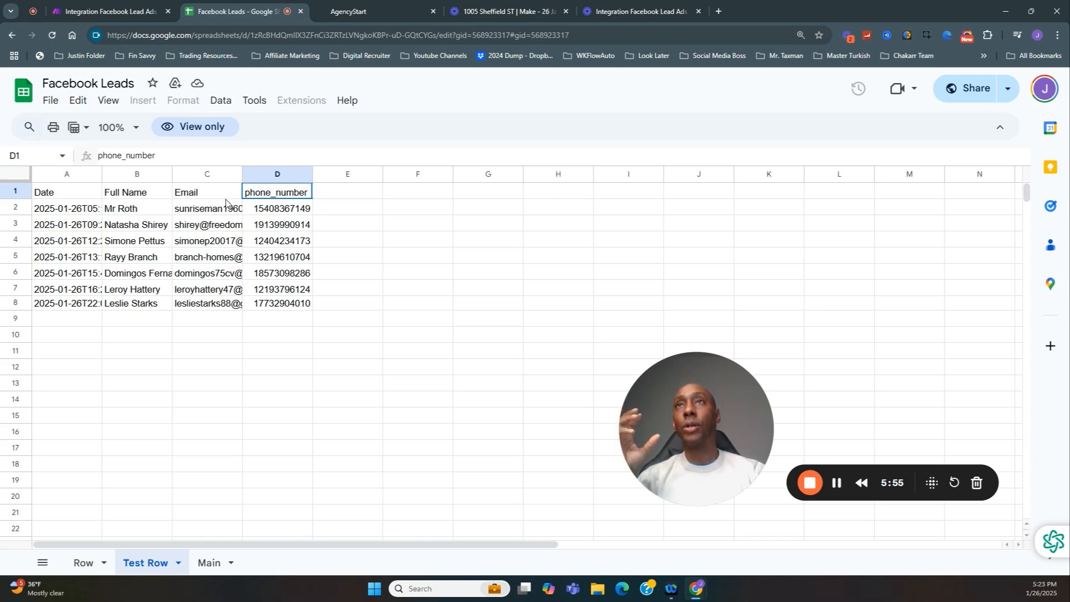
pyautogui.click(113, 11)
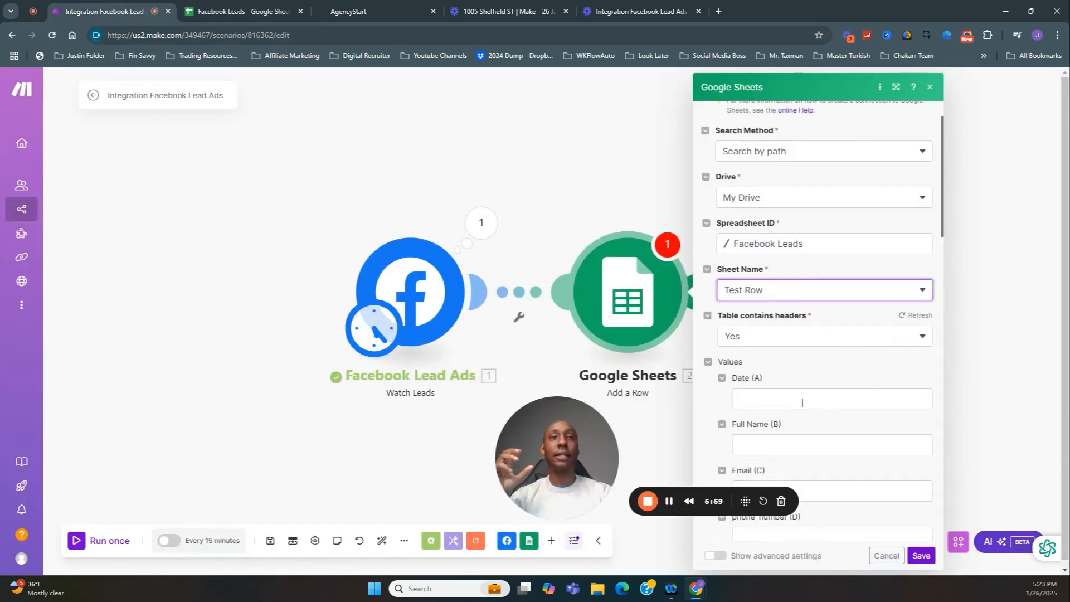
# Step: Map the Facebook lead's "Date created" field to the Date (A) column
pyautogui.scroll(-1, 821, 374)
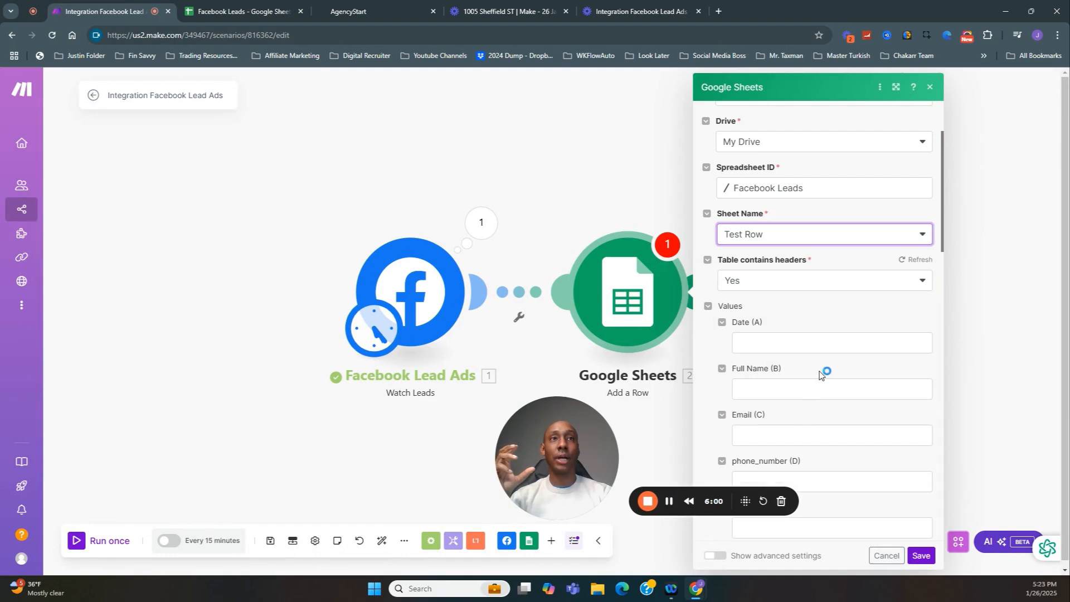
pyautogui.click(830, 342)
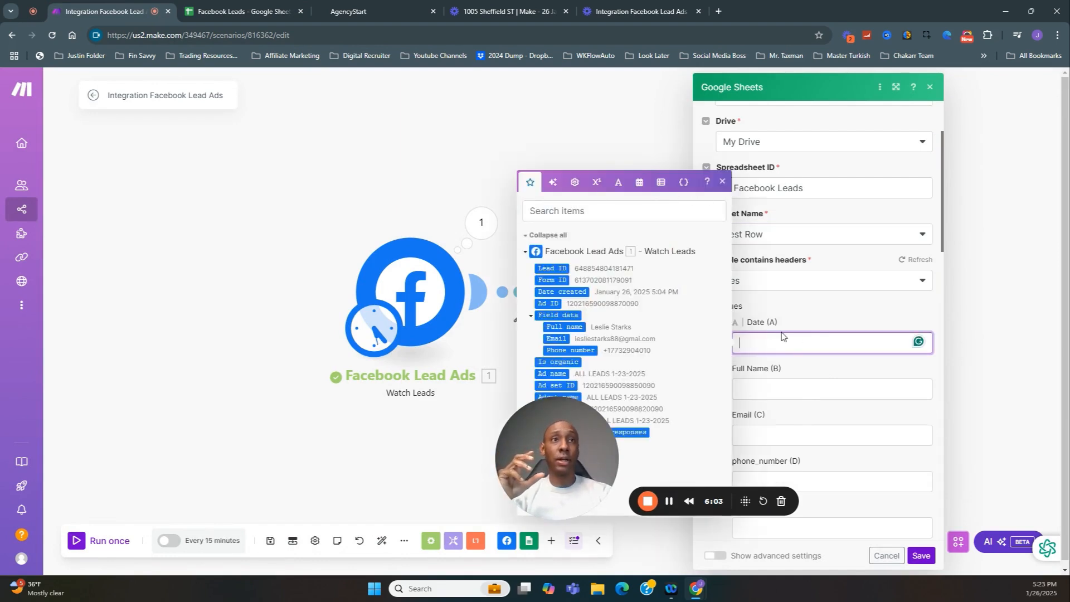
pyautogui.moveTo(557, 468); pyautogui.dragTo(237, 457)
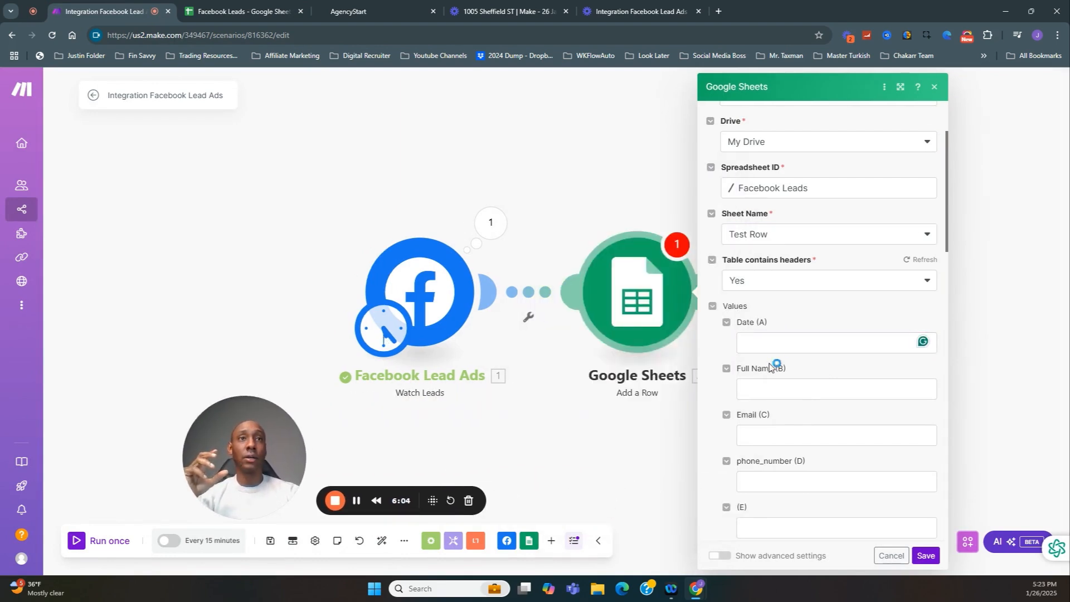
pyautogui.click(774, 341)
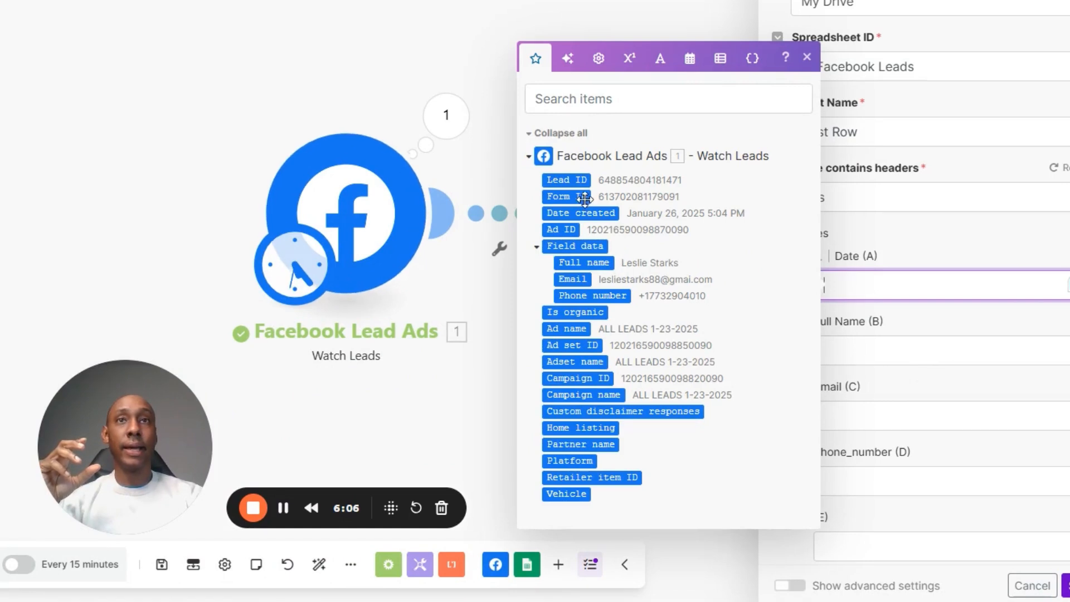
pyautogui.click(579, 212)
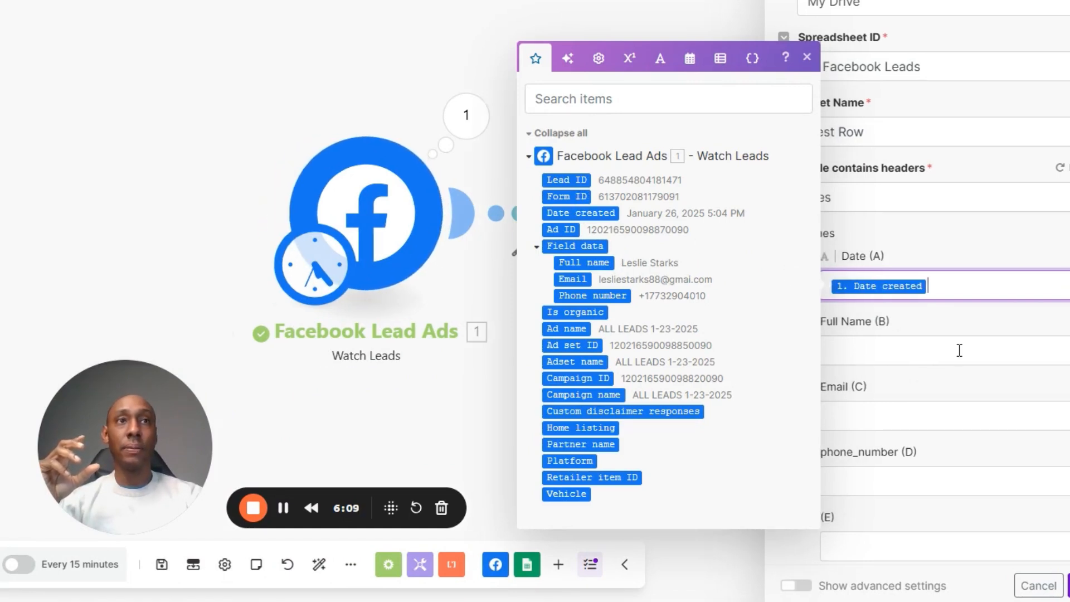
# Step: Map the lead's Full name, Email and Phone number fields to the Full Name (B), Email (C) and phone_number (D) columns
pyautogui.click(905, 353)
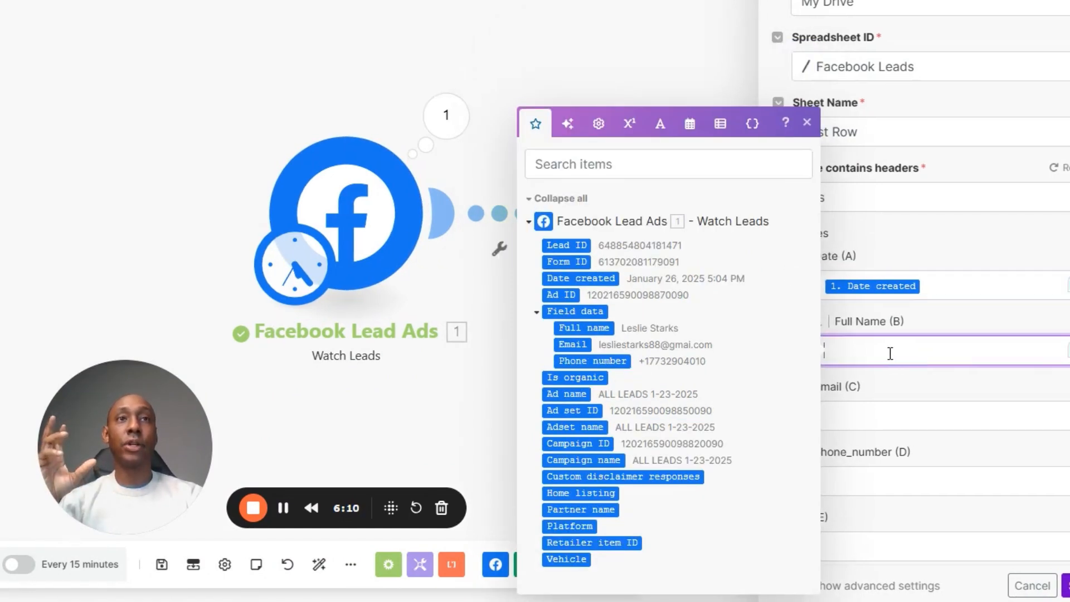
pyautogui.click(584, 327)
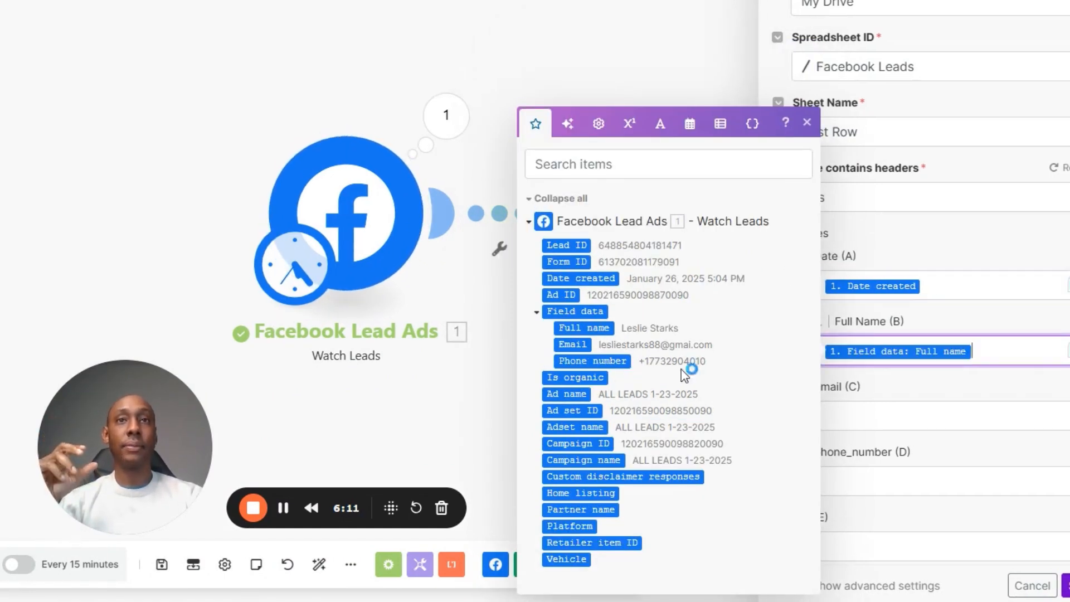
pyautogui.click(869, 415)
pyautogui.click(572, 355)
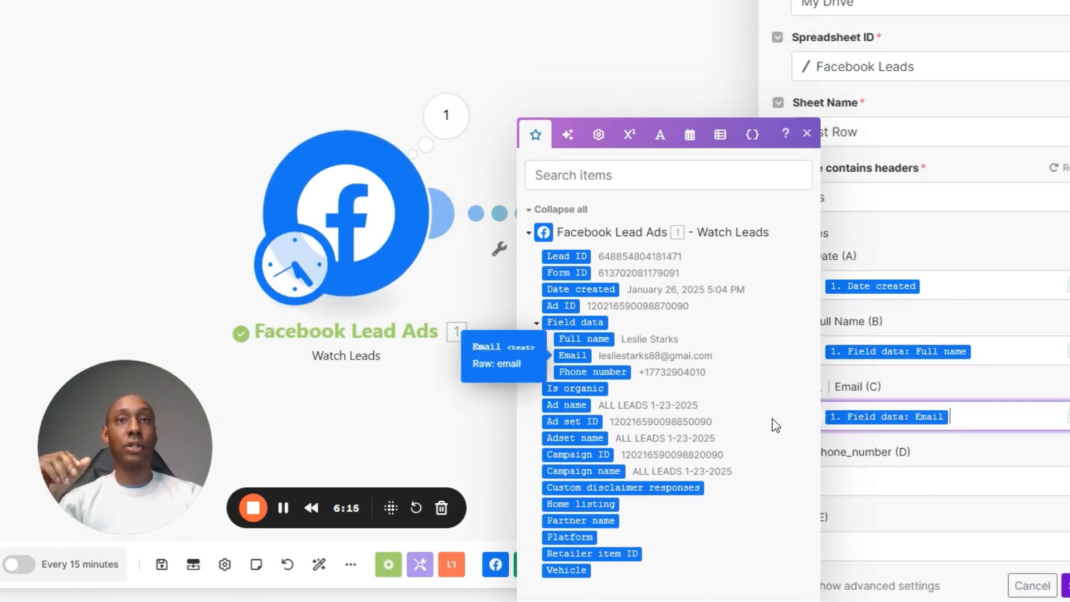
pyautogui.click(893, 492)
pyautogui.click(593, 372)
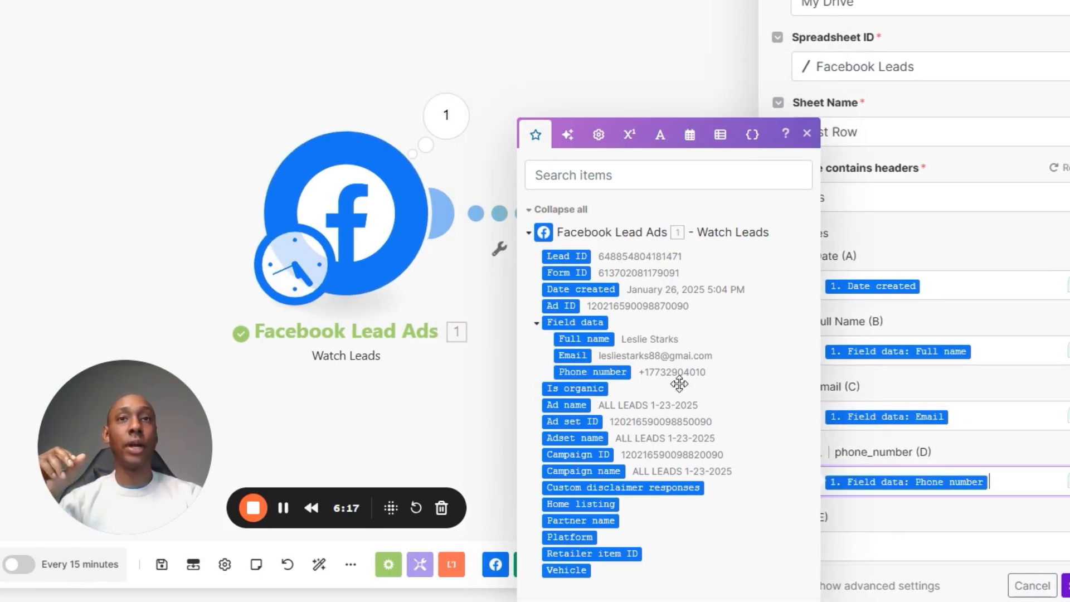
# Step: Review the column mappings and save the Google Sheets Add a Row settings
pyautogui.click(971, 230)
pyautogui.scroll(-3, 1004, 446)
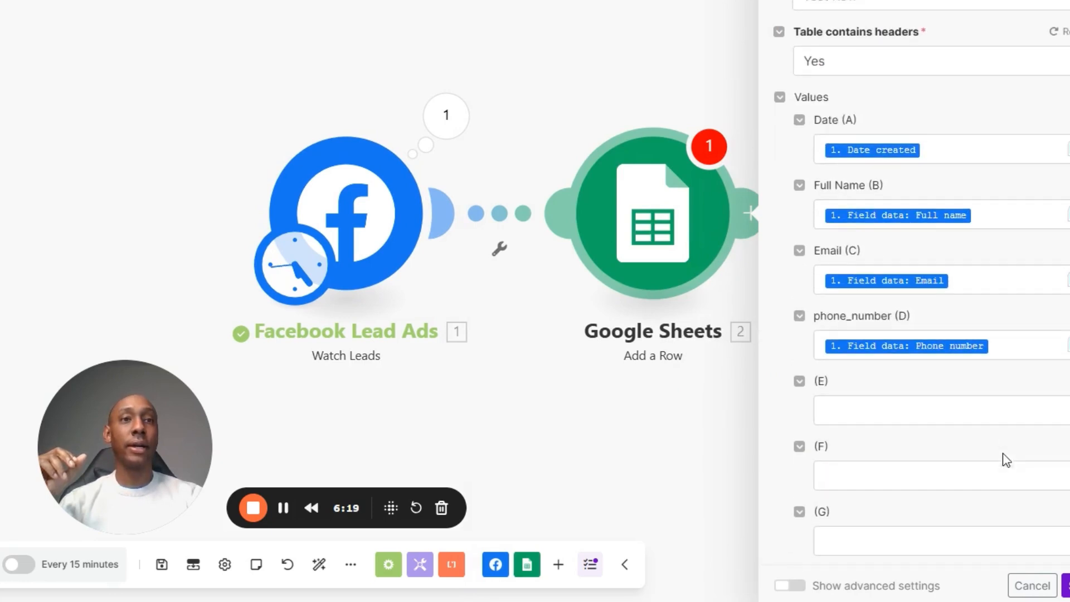
pyautogui.scroll(-3, 1020, 485)
pyautogui.scroll(5, 1031, 509)
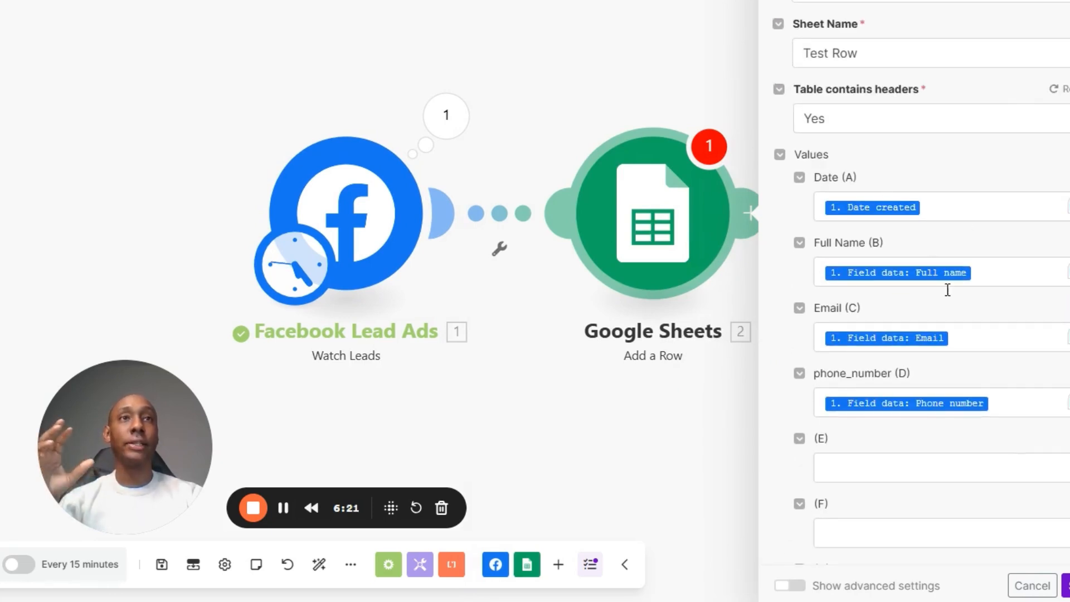
pyautogui.click(1066, 585)
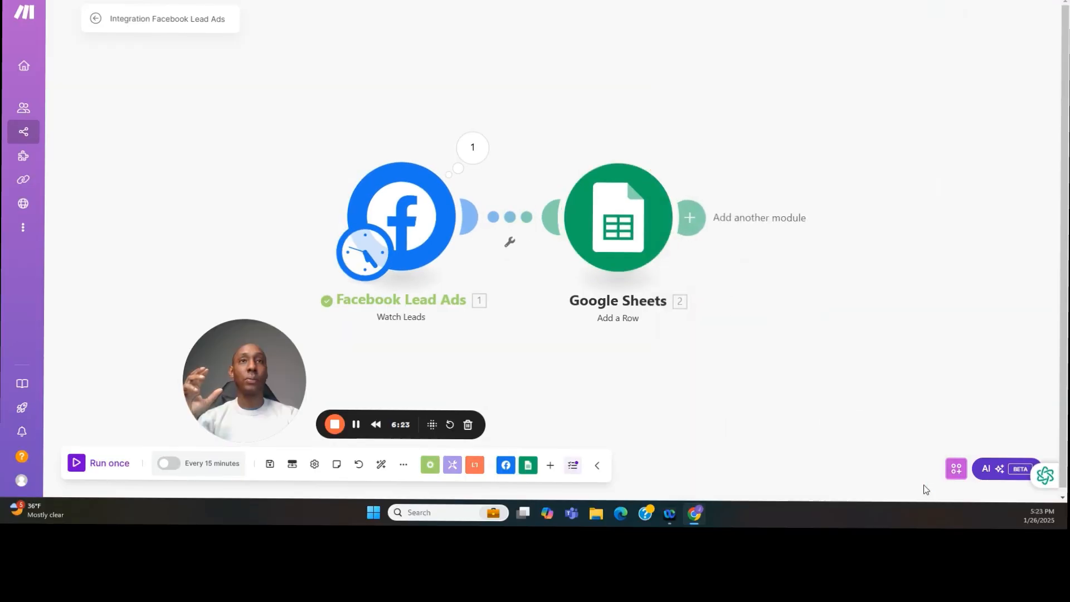
# Step: Run only the Google Sheets module with its lead values left empty, and check the Test Row sheet for the added row
pyautogui.rightClick(643, 211)
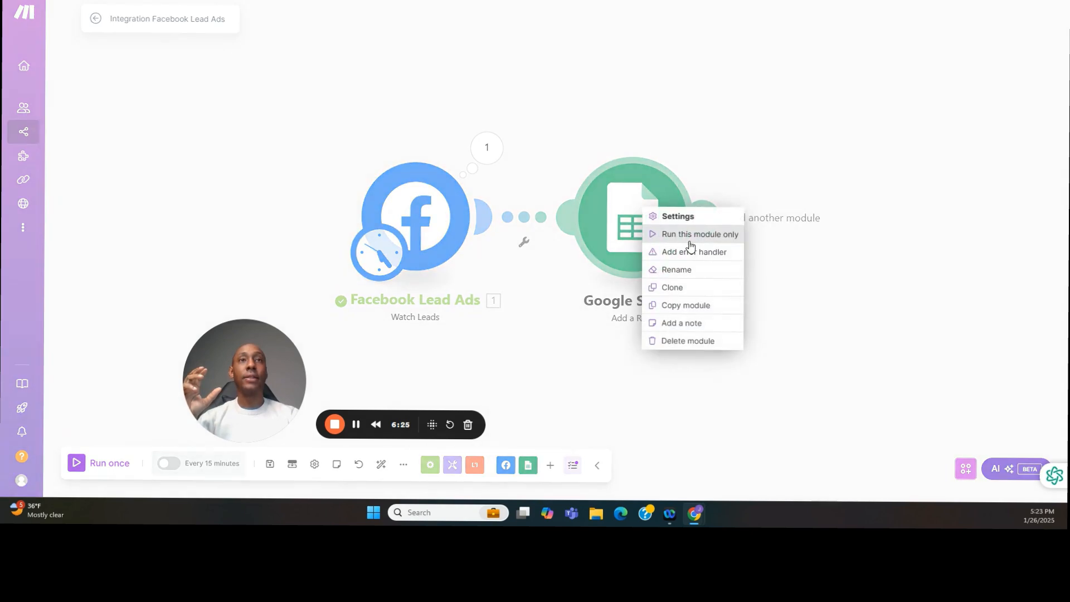
pyautogui.click(690, 235)
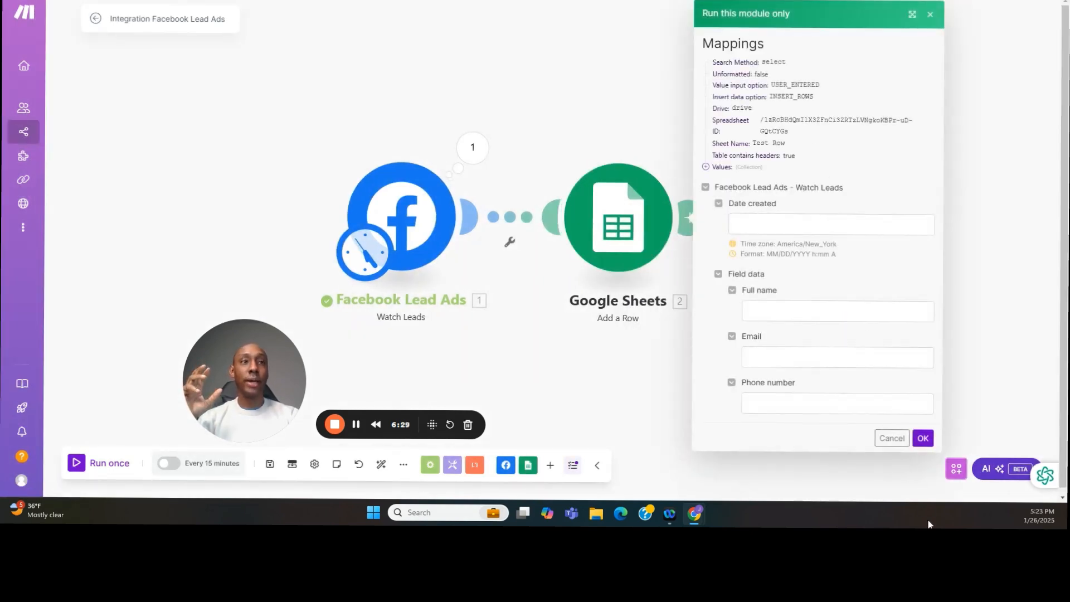
pyautogui.click(927, 441)
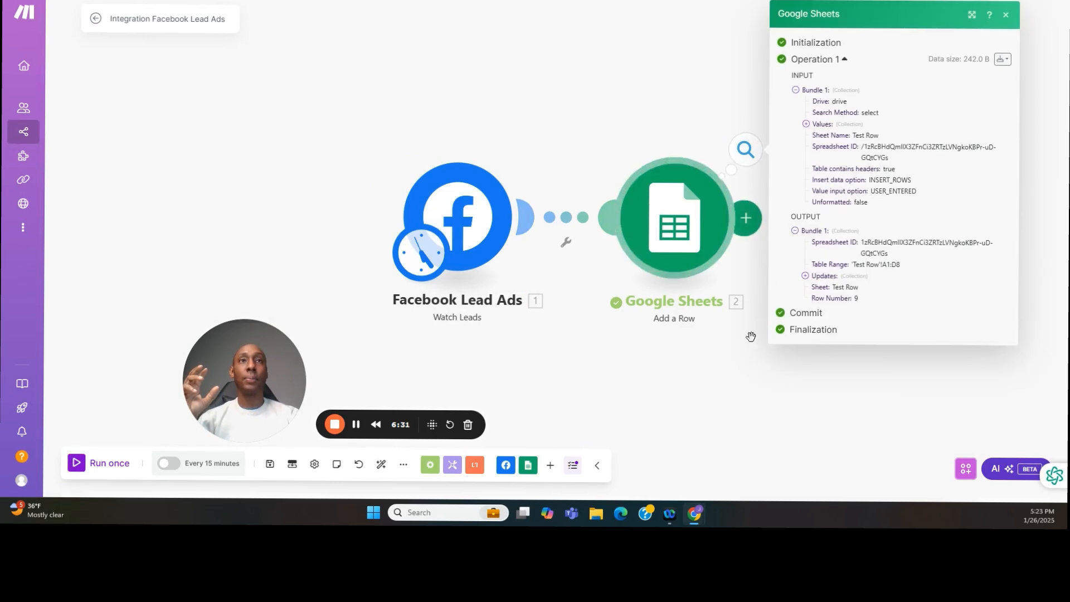
pyautogui.click(671, 397)
pyautogui.moveTo(627, 394); pyautogui.dragTo(653, 375)
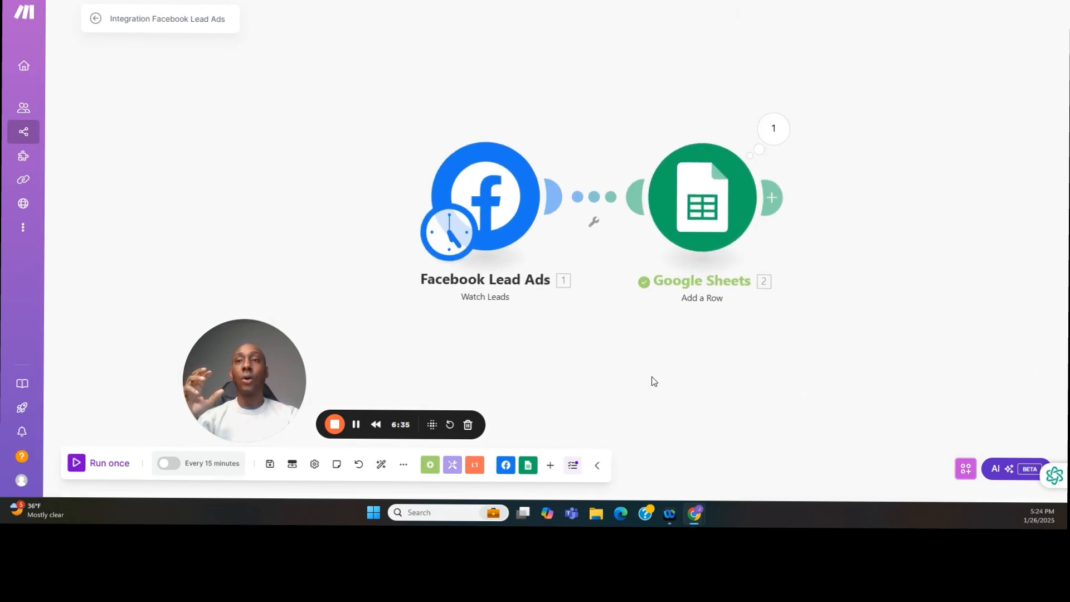
pyautogui.moveTo(272, 368); pyautogui.dragTo(279, 317)
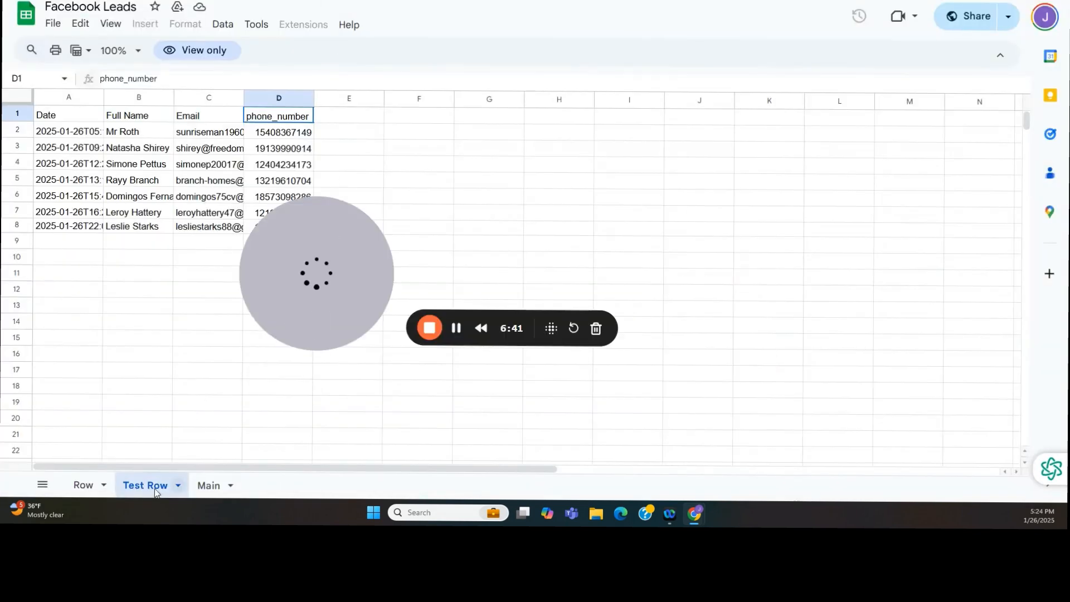
pyautogui.click(138, 259)
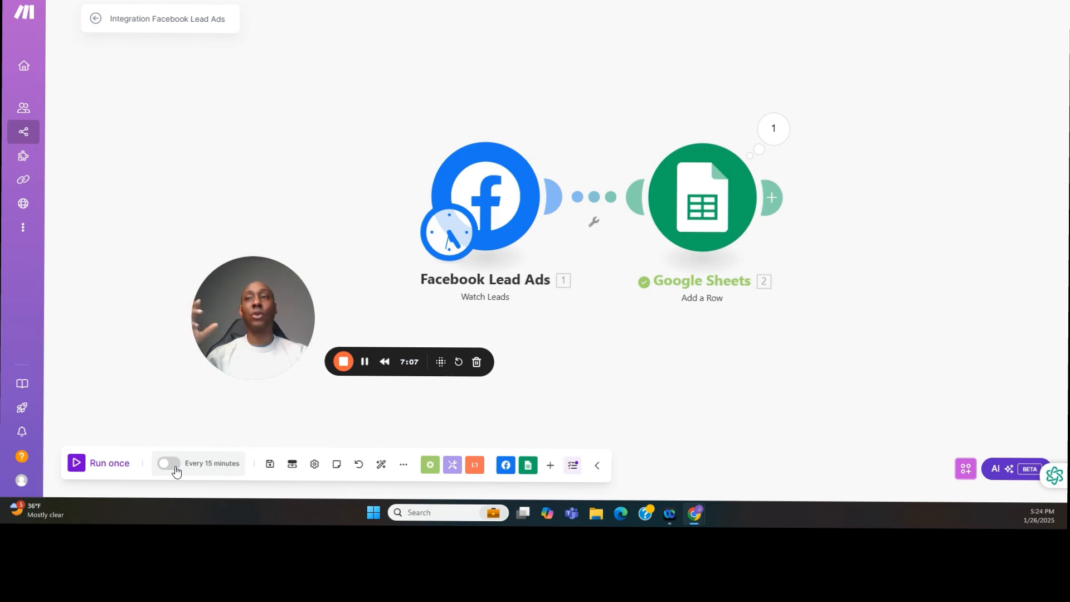
# Step: Activate the scenario's scheduling and look at its regular-interval settings
pyautogui.click(175, 468)
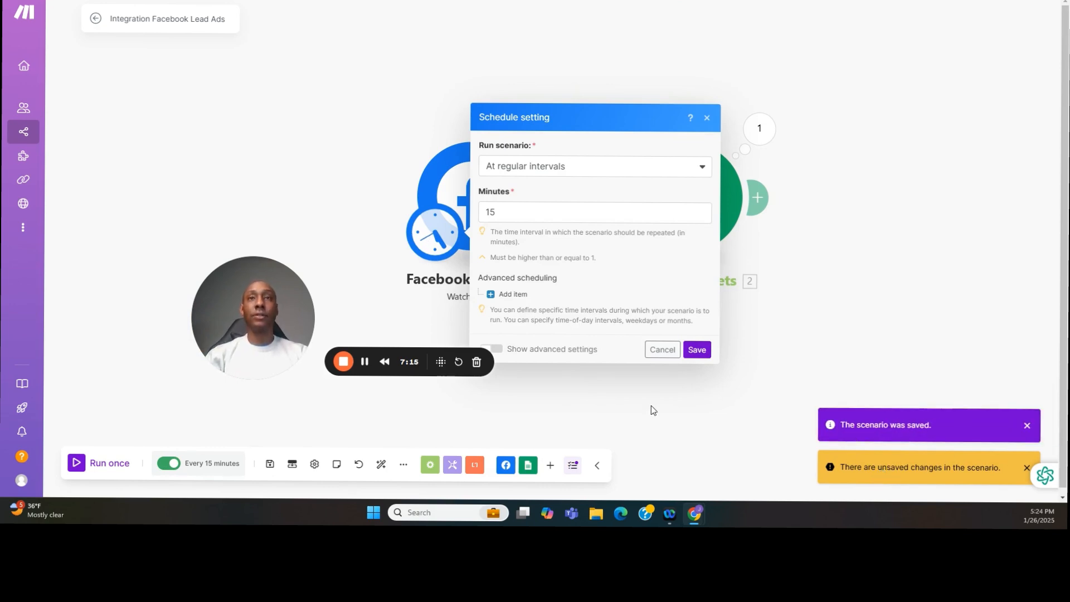
pyautogui.click(665, 350)
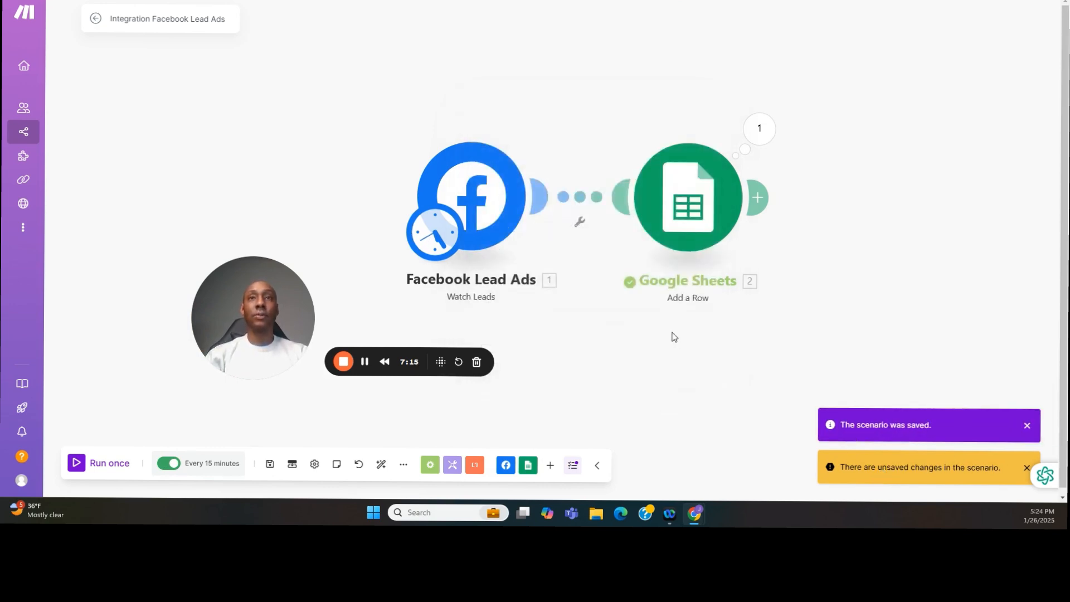
pyautogui.click(169, 468)
pyautogui.click(171, 466)
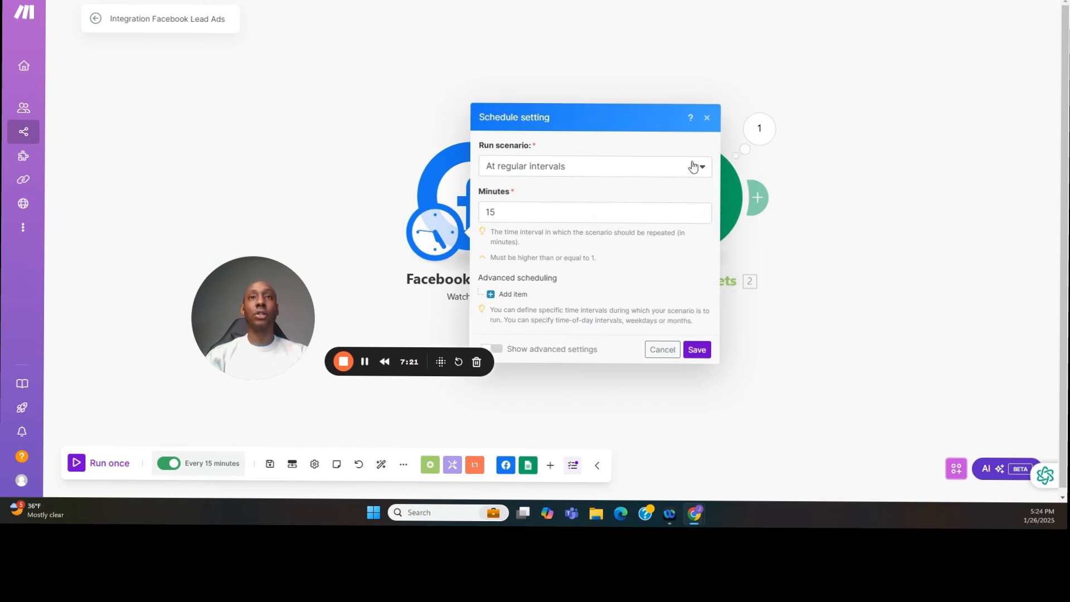
pyautogui.click(505, 212)
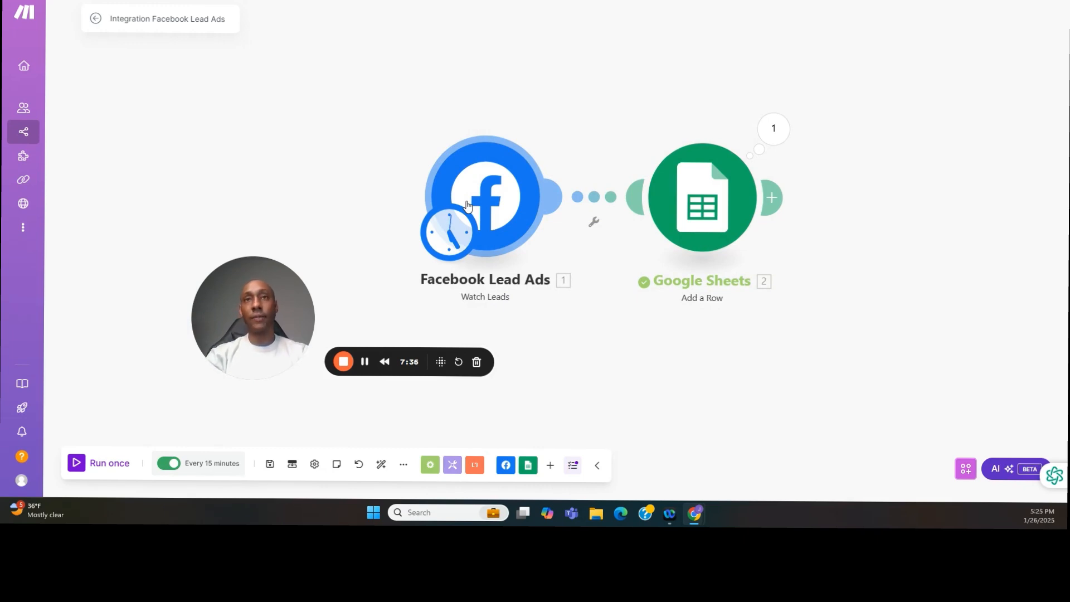
# Step: Check the Facebook Lead Ads trigger settings, and set the scenario's schedule to run every 1 hour
pyautogui.click(466, 205)
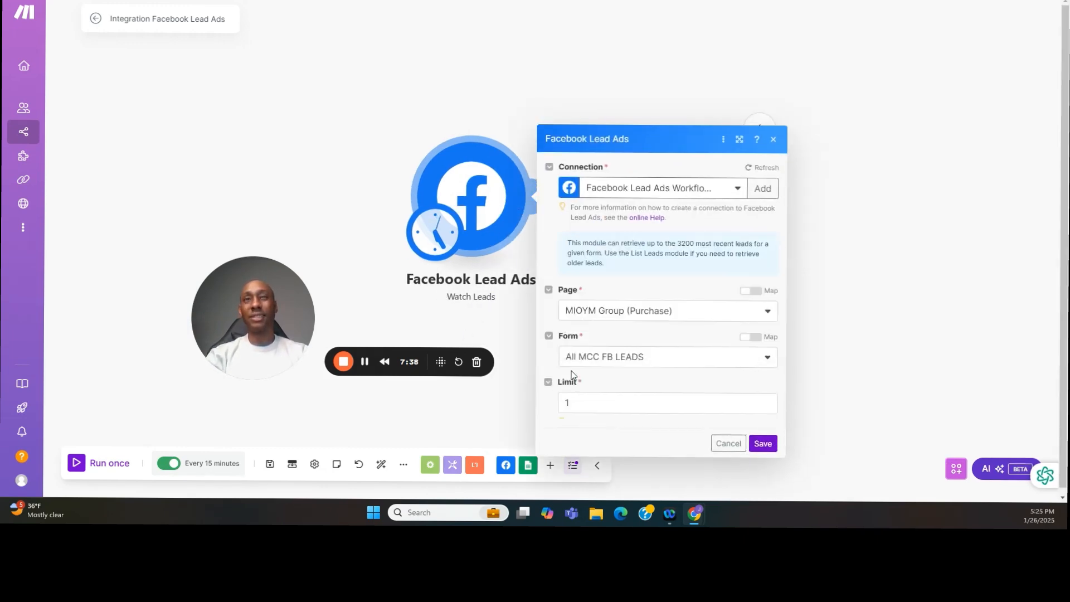
pyautogui.click(363, 192)
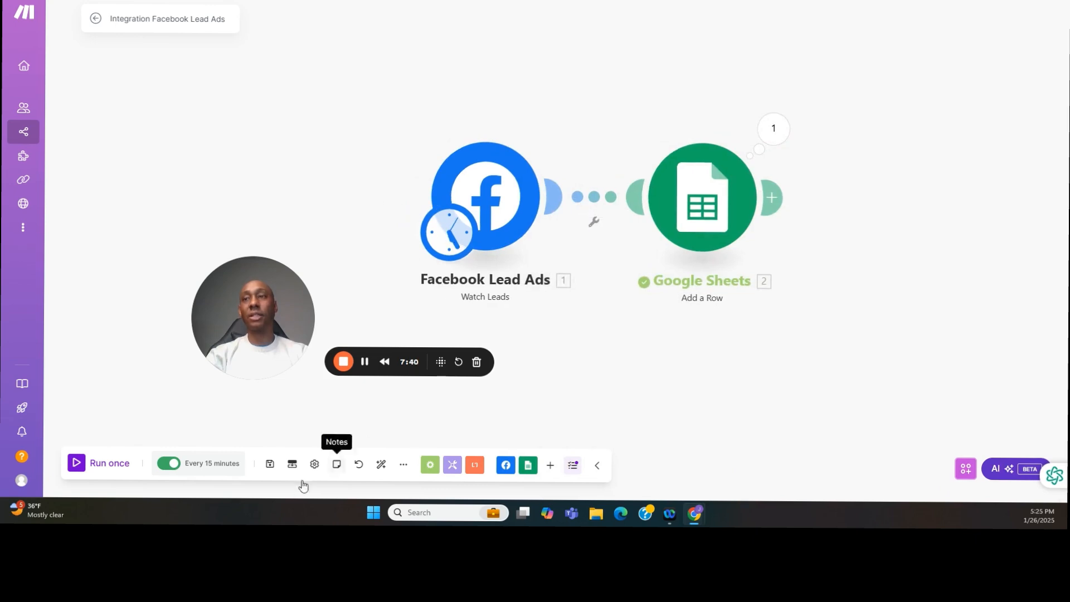
pyautogui.click(169, 464)
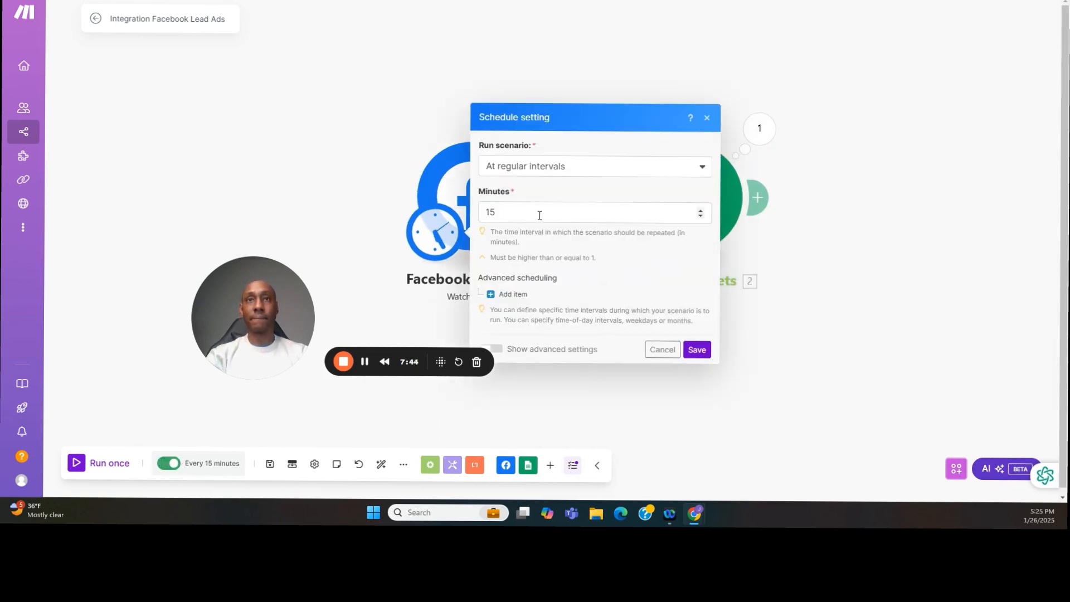
pyautogui.click(505, 212)
pyautogui.press('BackSpace')
pyautogui.press('BackSpace')
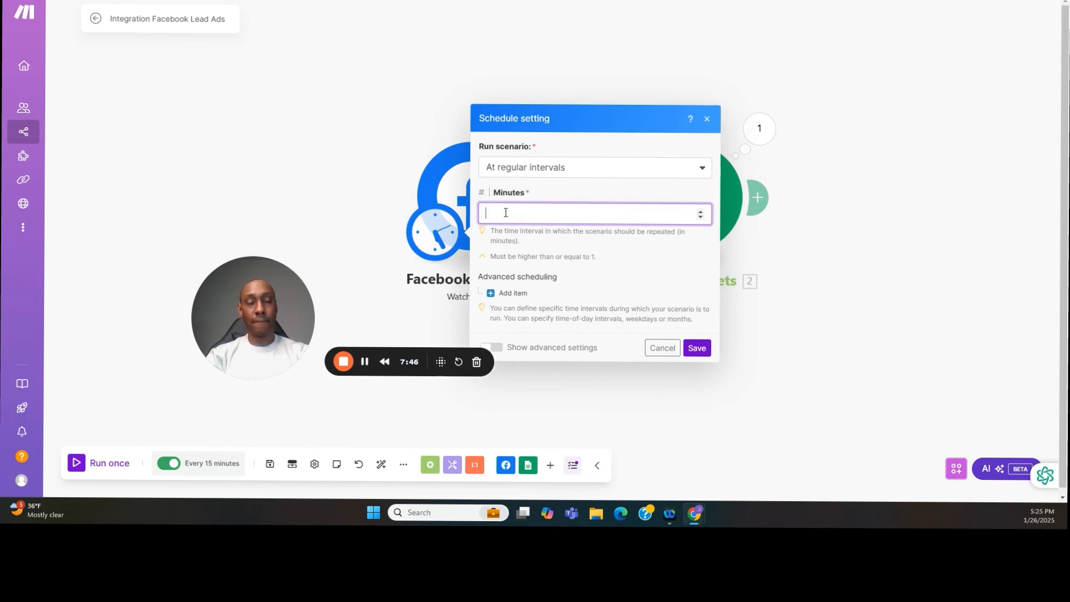
pyautogui.click(696, 348)
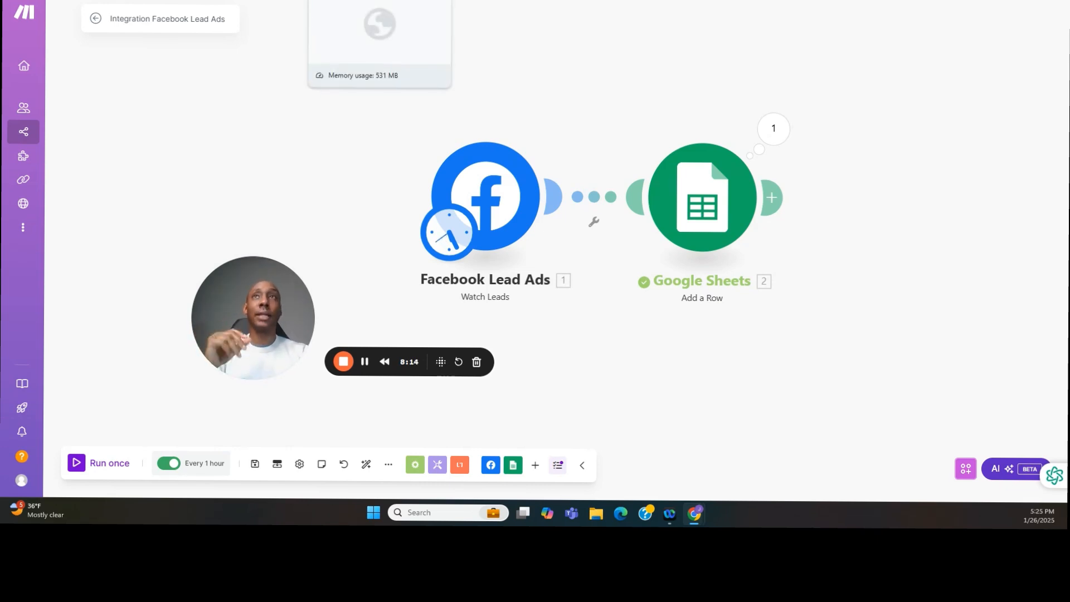
# Step: Switch to the ALL FACEBOOK MCC LEADS workflow and review its sequence from the Facebook lead form trigger through the Day 0 actions
pyautogui.click(348, 1)
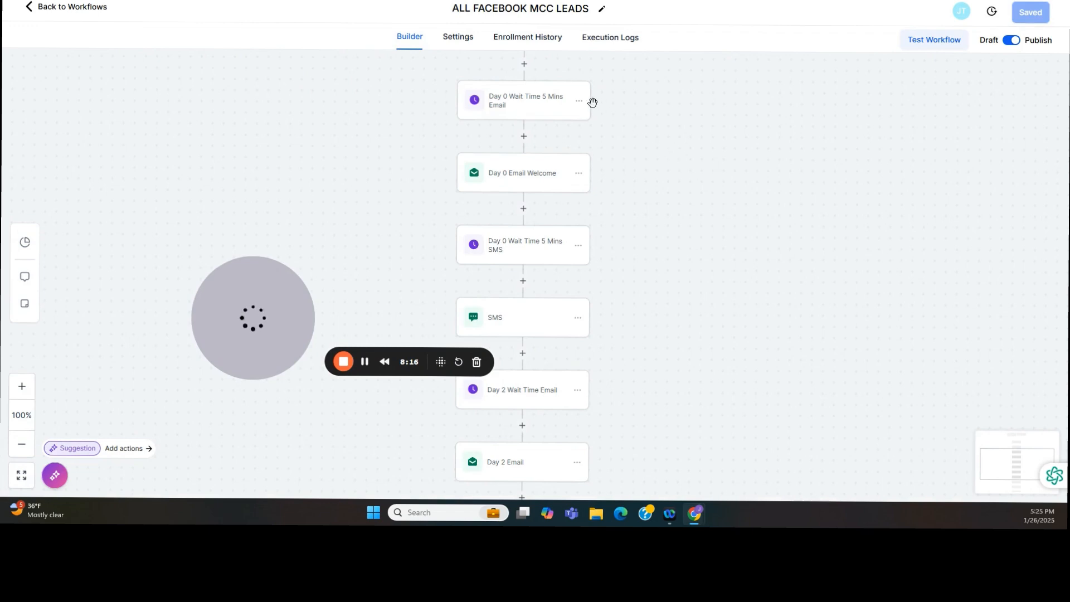
pyautogui.scroll(2, 716, 177)
pyautogui.scroll(2, 714, 178)
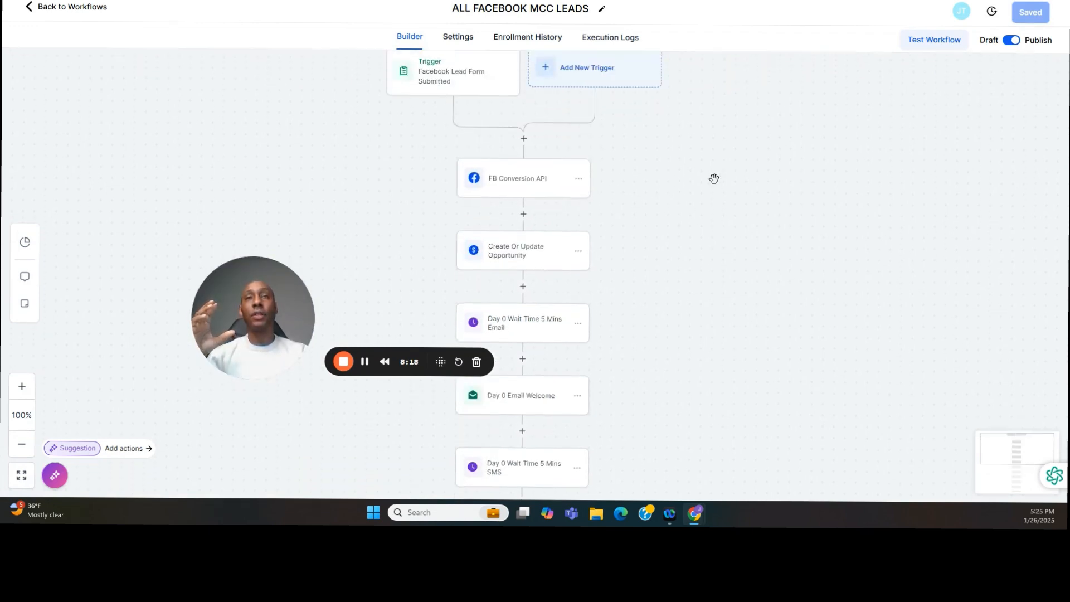
pyautogui.scroll(2, 707, 179)
pyautogui.scroll(-1, 650, 174)
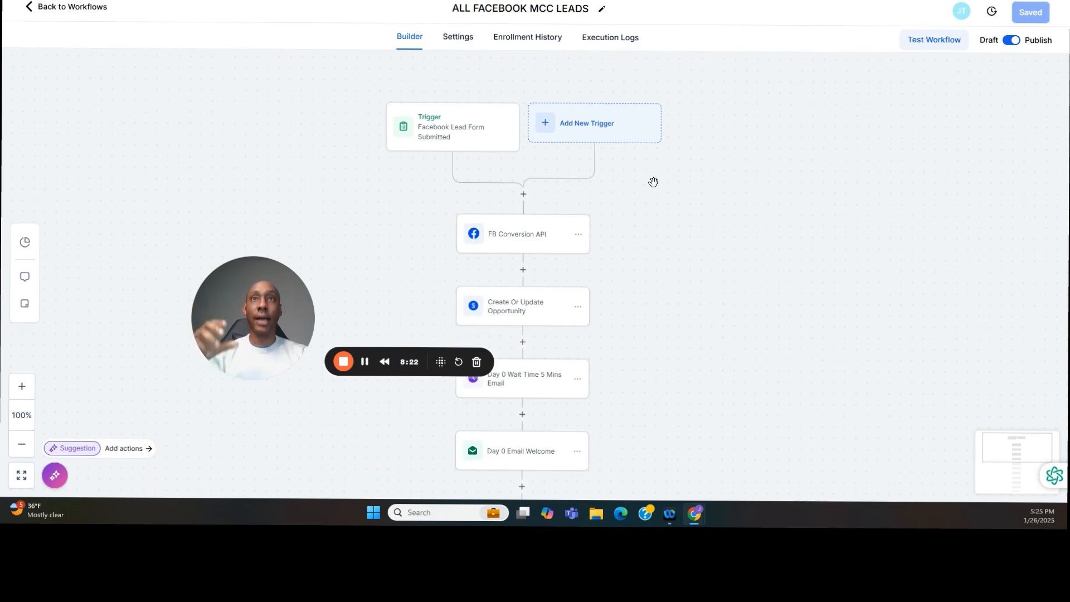
pyautogui.moveTo(713, 316); pyautogui.dragTo(724, 186)
pyautogui.moveTo(747, 327); pyautogui.dragTo(754, 262)
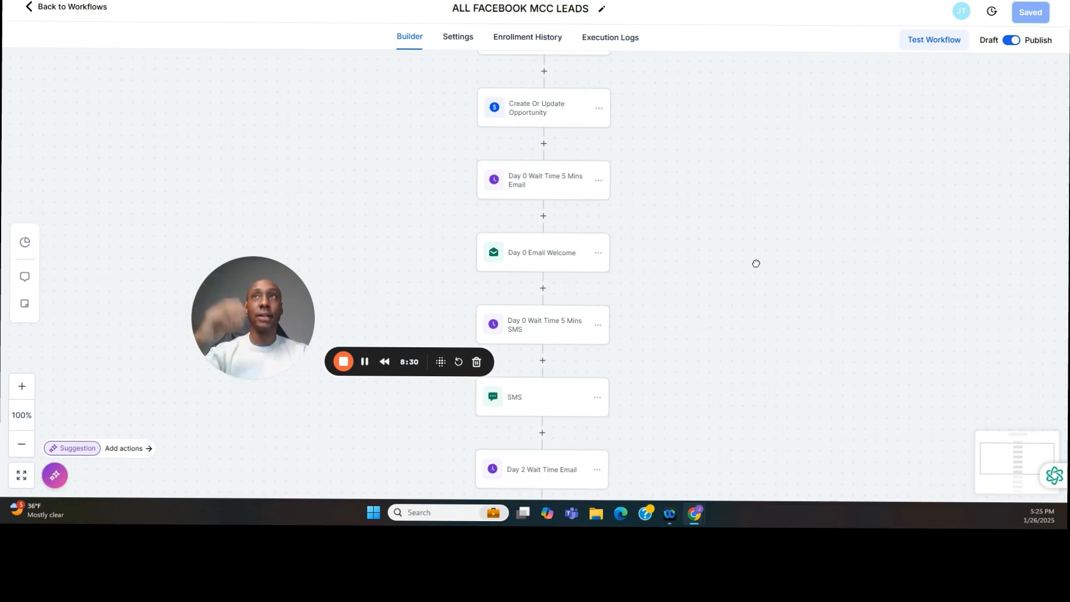
pyautogui.moveTo(756, 263); pyautogui.dragTo(762, 226)
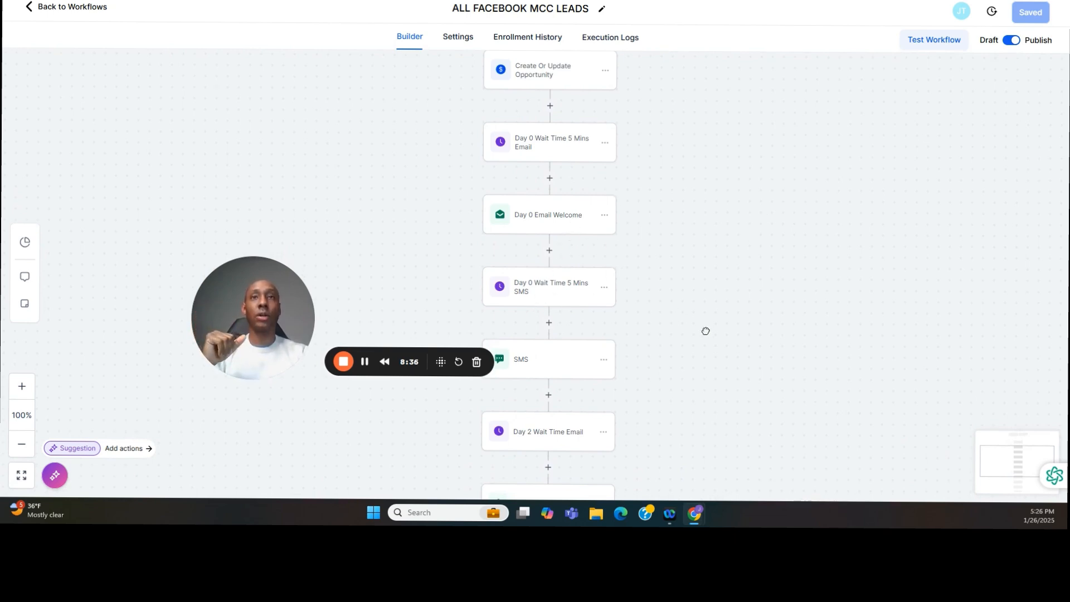
pyautogui.moveTo(705, 330); pyautogui.dragTo(706, 258)
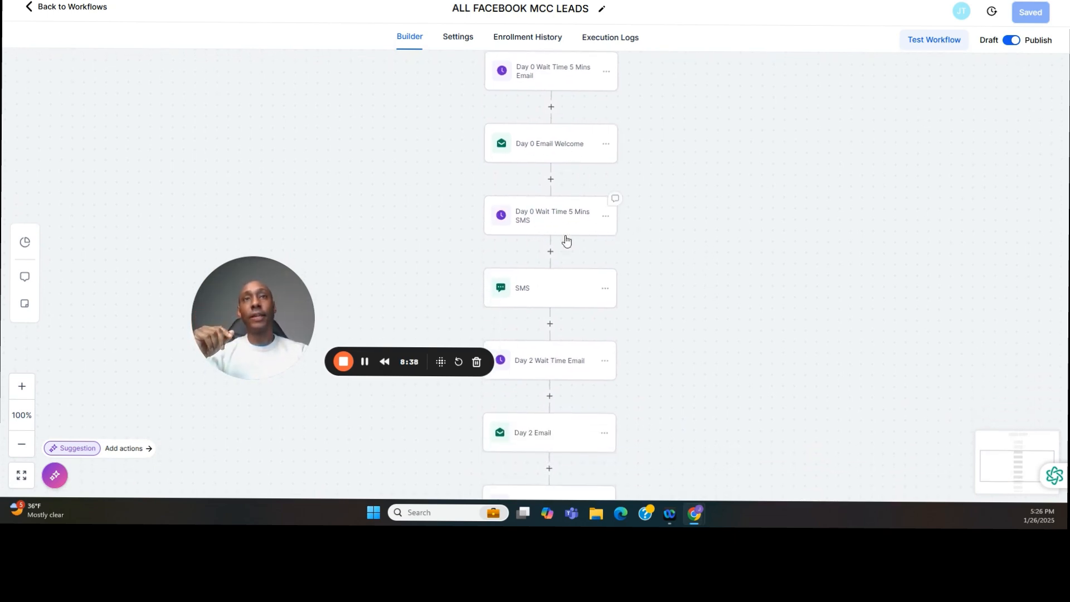
# Step: Check the Day 0 Wait Time 5 Mins SMS settings and read the Day 0 Email Welcome message, leaving both unchanged
pyautogui.moveTo(576, 243); pyautogui.dragTo(573, 208)
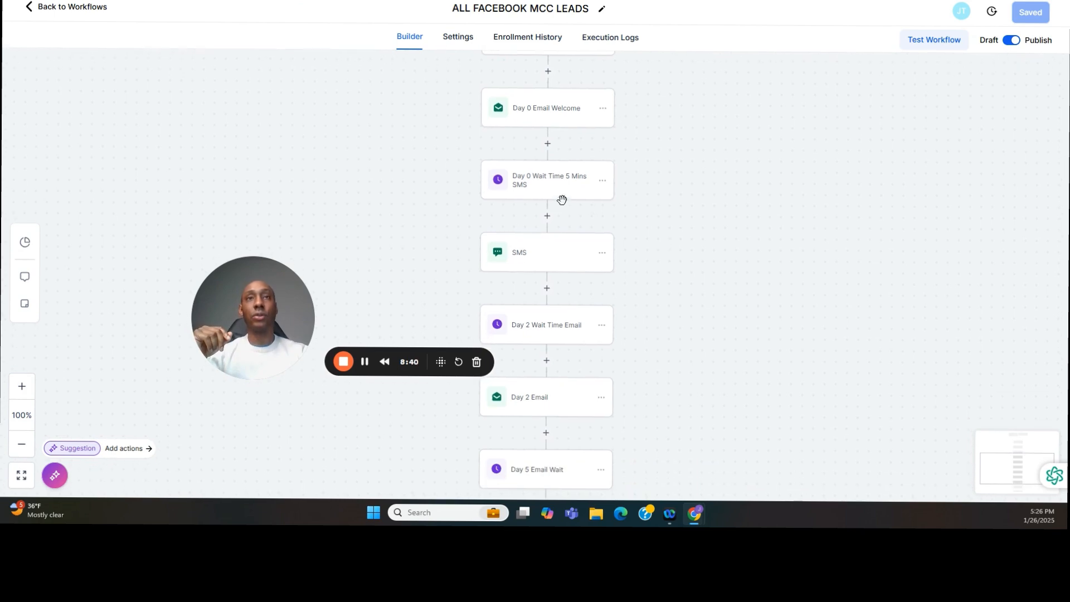
pyautogui.click(557, 192)
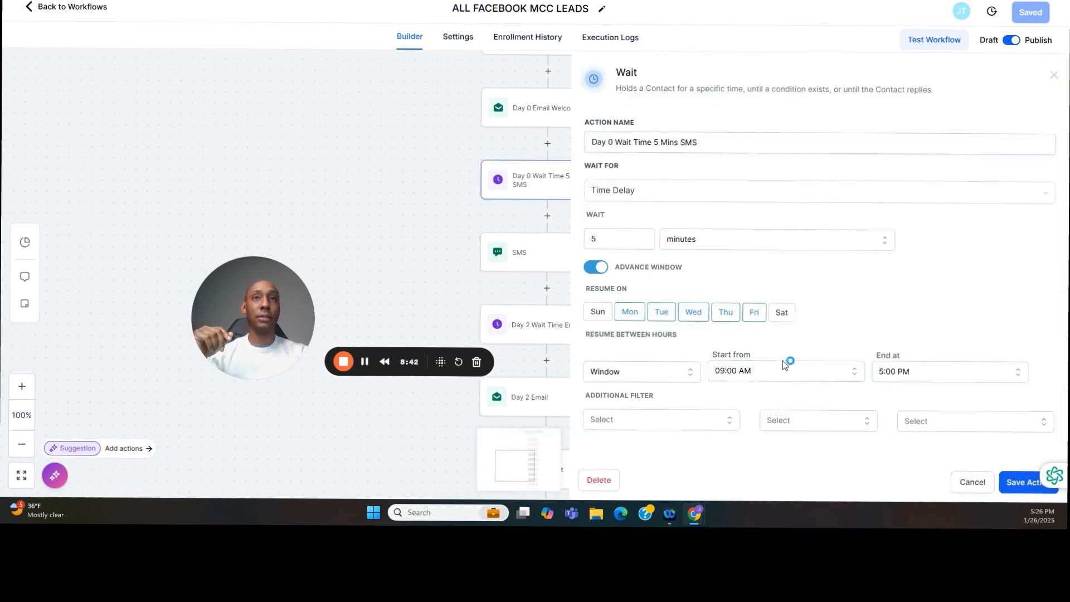
pyautogui.click(526, 107)
pyautogui.scroll(-4, 873, 335)
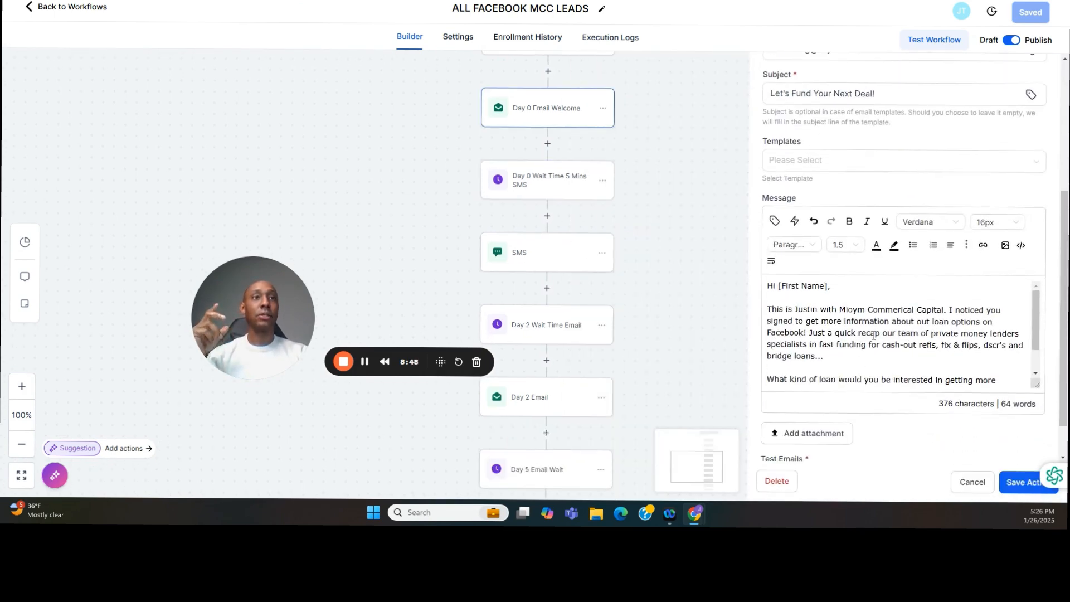
pyautogui.scroll(-2, 903, 326)
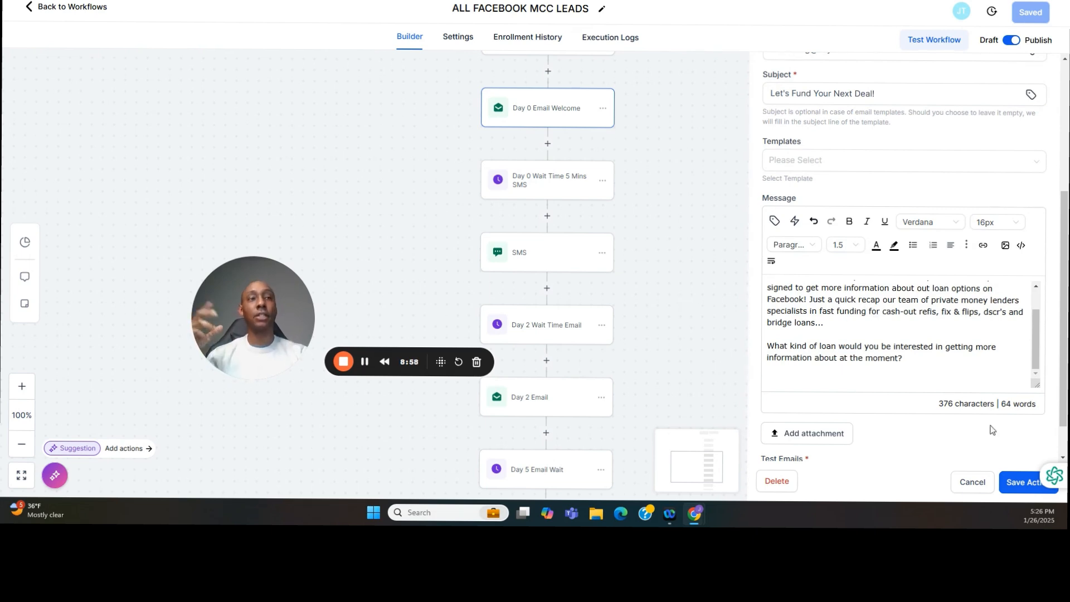
pyautogui.click(977, 486)
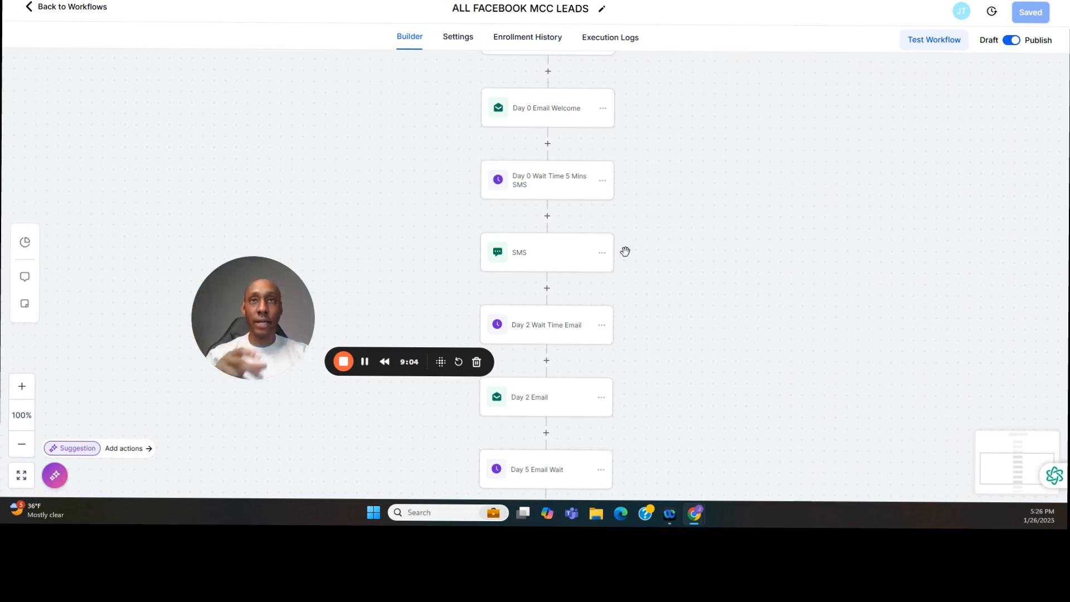
# Step: Examine the remaining follow-up actions from the SMS through the Day 5 Email at the workflow's end
pyautogui.moveTo(669, 315); pyautogui.dragTo(709, 277)
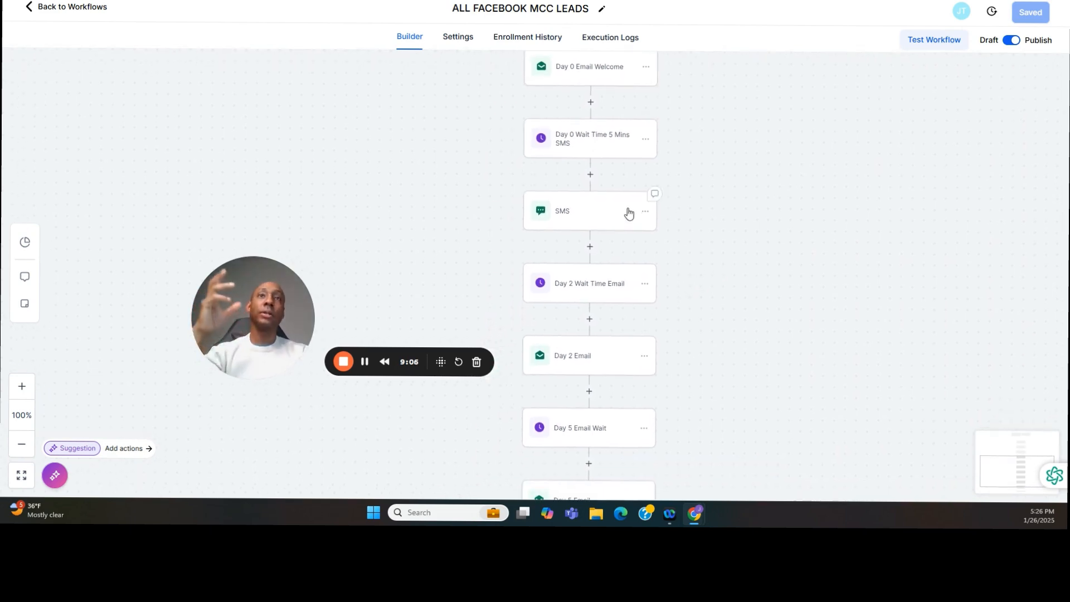
pyautogui.moveTo(840, 384)
pyautogui.mouseDown()
pyautogui.moveTo(853, 338)
pyautogui.moveTo(852, 243)
pyautogui.mouseUp()
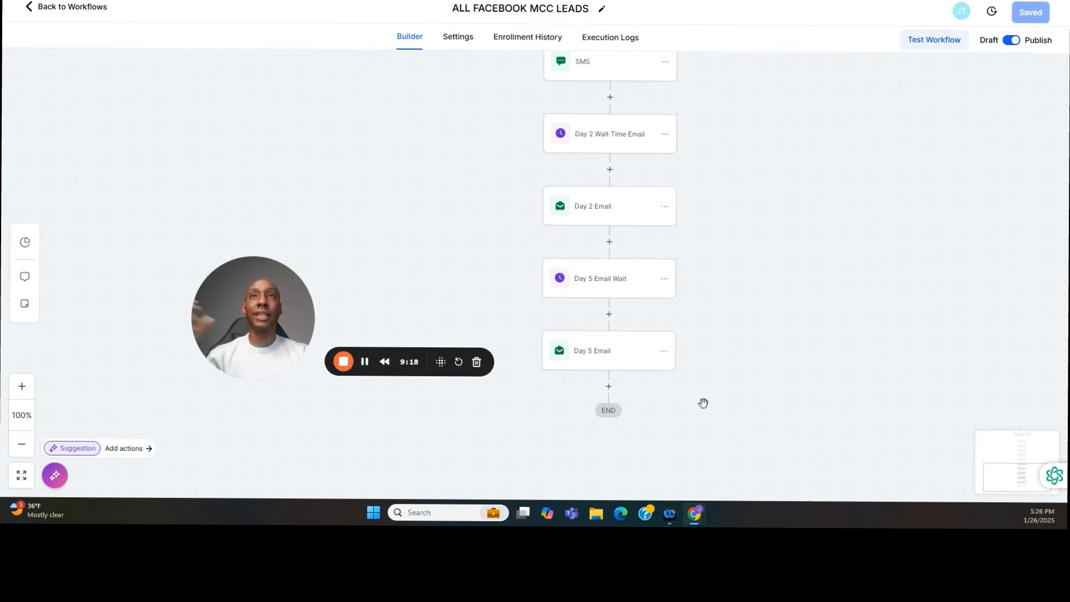
pyautogui.moveTo(745, 273); pyautogui.dragTo(710, 455)
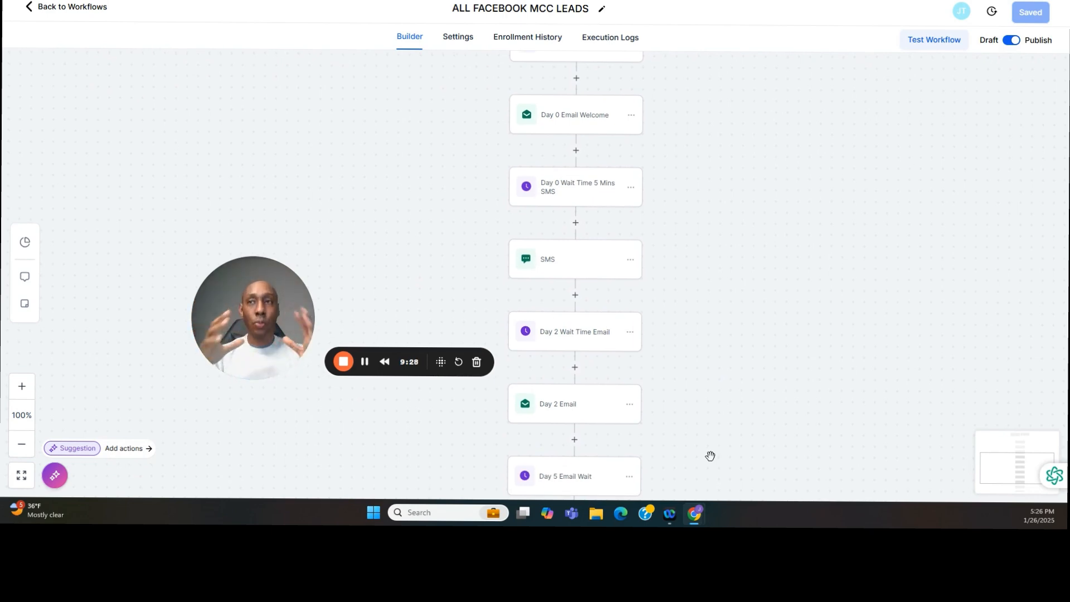